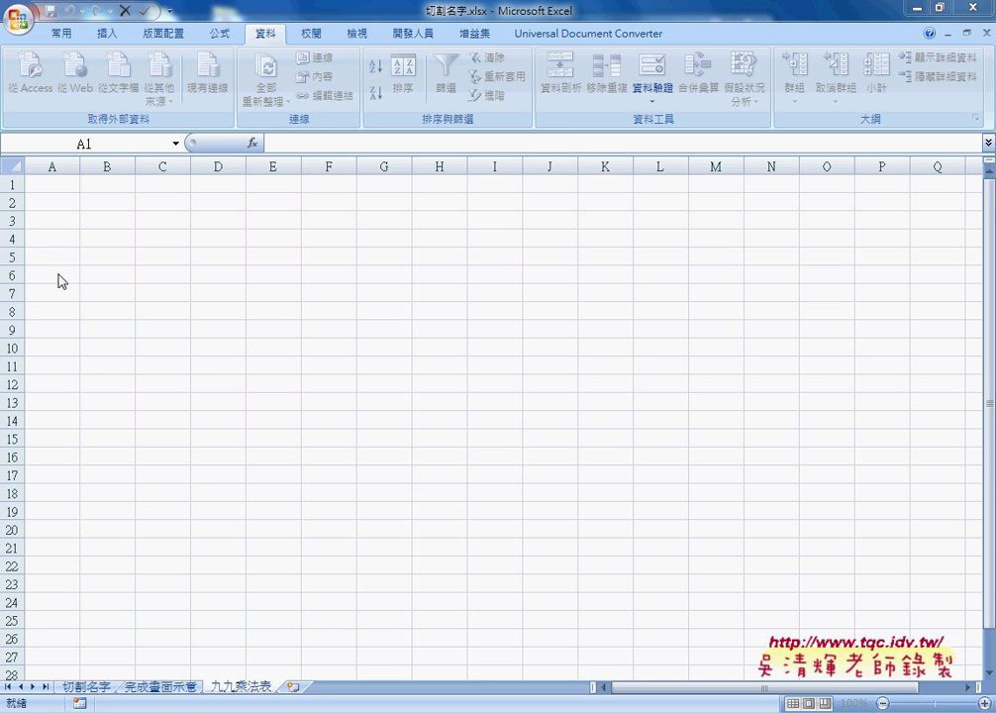
Insert the COLUMN function into A1 of the 九九乘法表 sheet, leaving Reference empty
{"action": "left_click", "coordinate": [59, 186]}
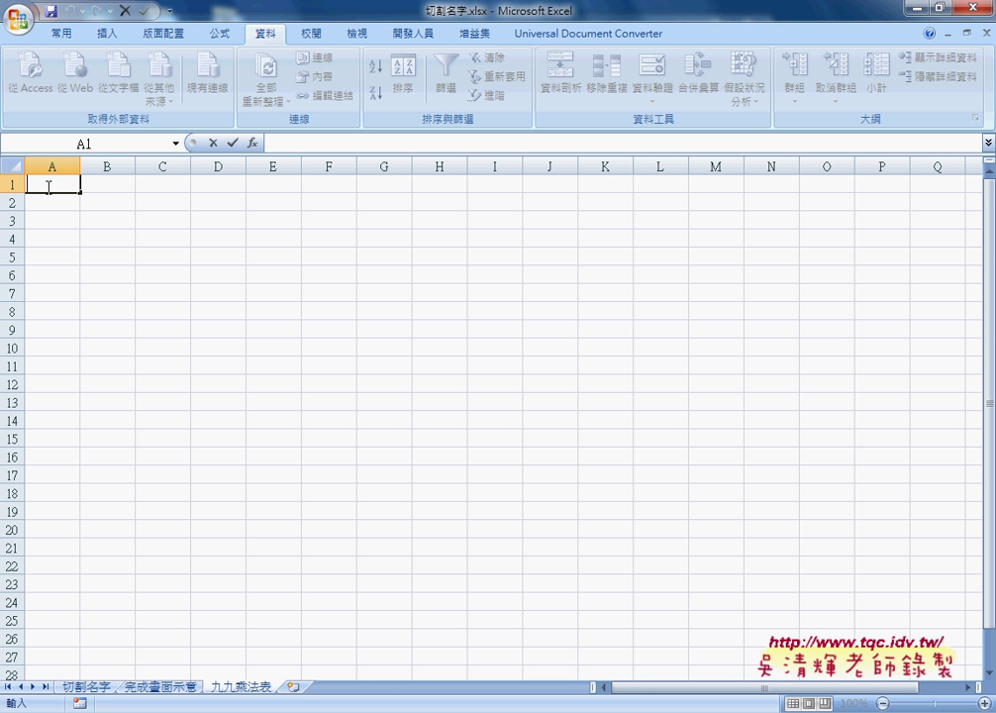
{"action": "left_click", "coordinate": [254, 145]}
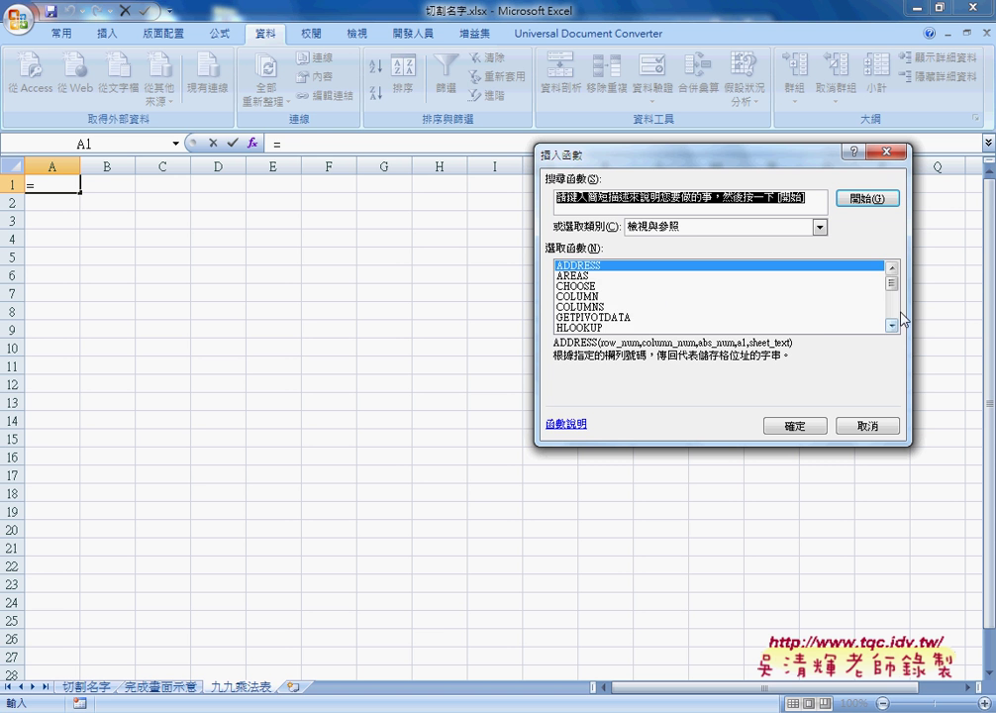
{"action": "mouse_move", "coordinate": [892, 284]}
{"action": "left_mouse_down"}
{"action": "mouse_move", "coordinate": [890, 315]}
{"action": "mouse_move", "coordinate": [891, 281]}
{"action": "left_mouse_up"}
{"action": "left_click", "coordinate": [584, 296]}
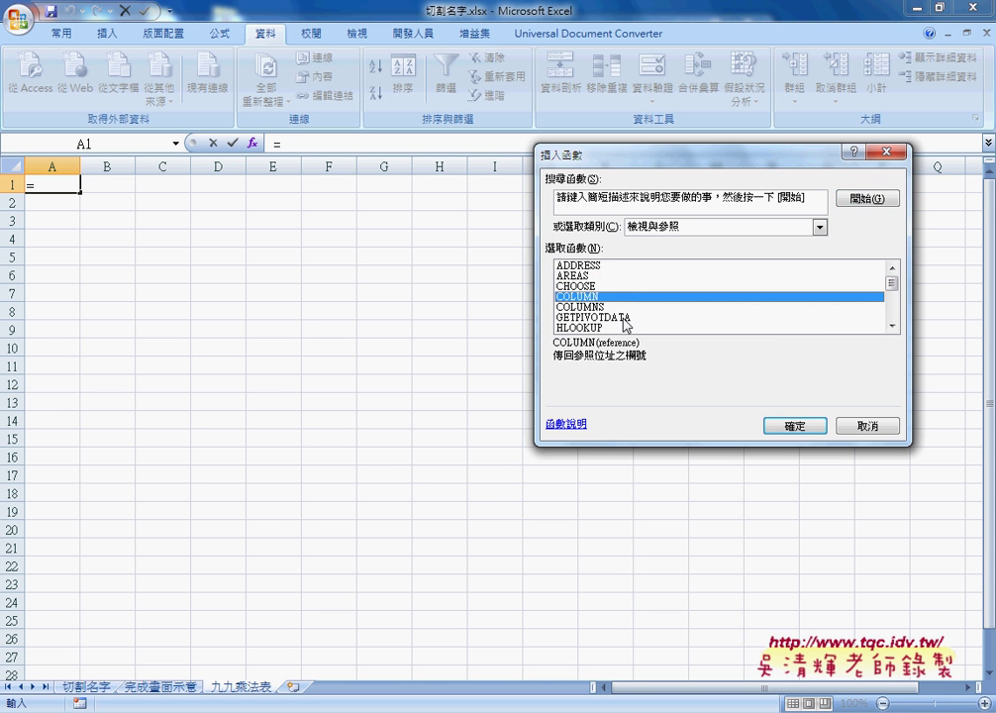
{"action": "left_click", "coordinate": [792, 426]}
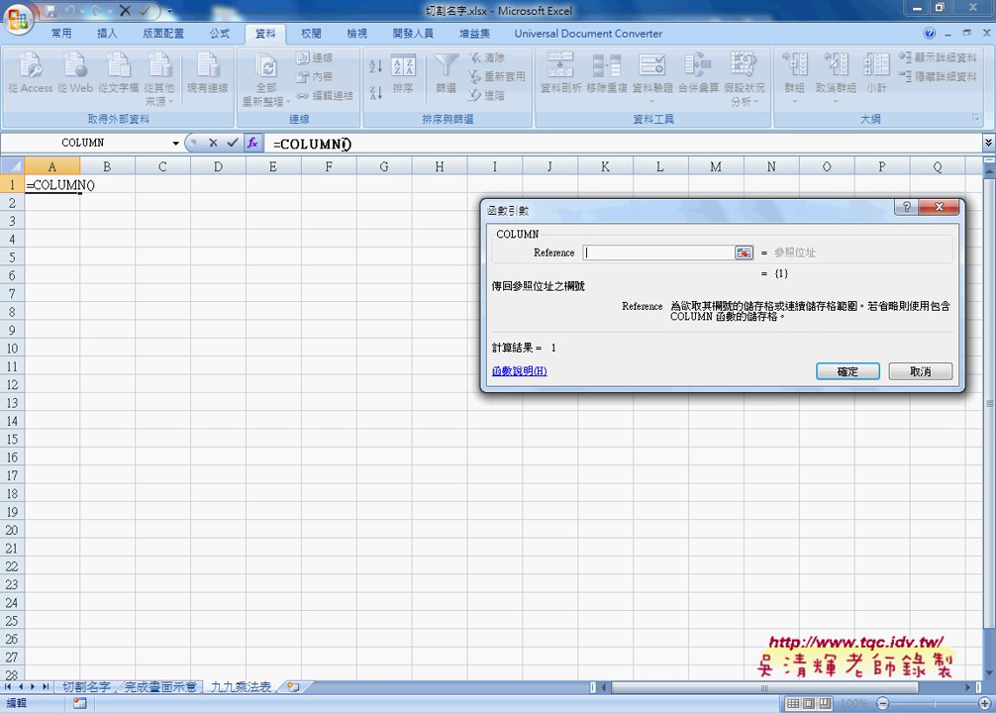
Accept =COLUMN() and append &"X"& to A1's formula
{"action": "left_click", "coordinate": [845, 373]}
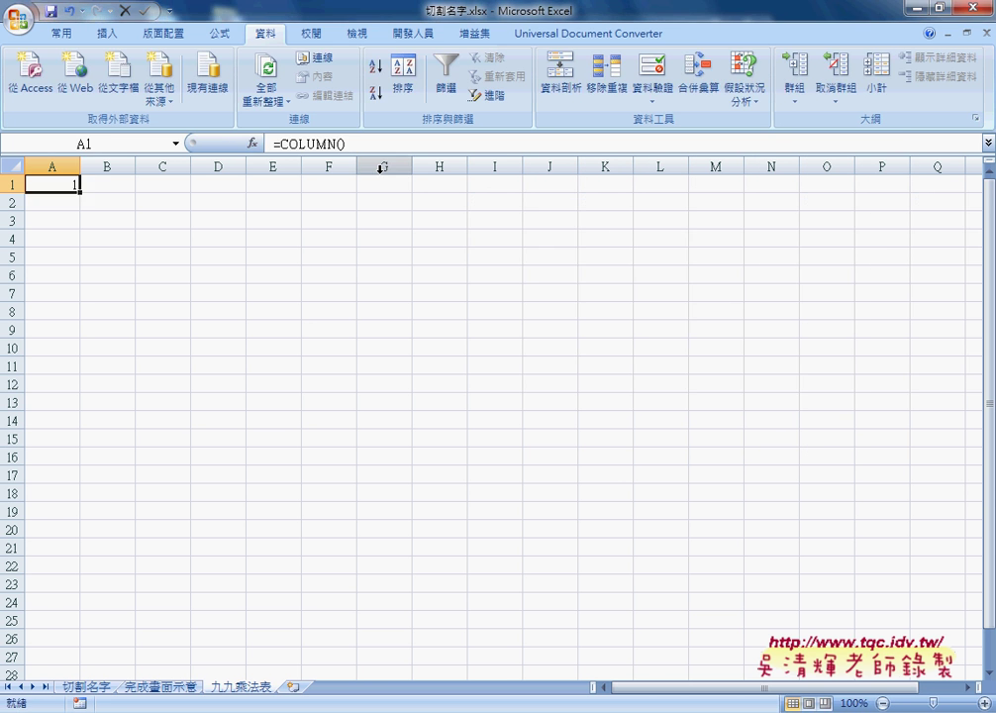
{"action": "left_click", "coordinate": [355, 144]}
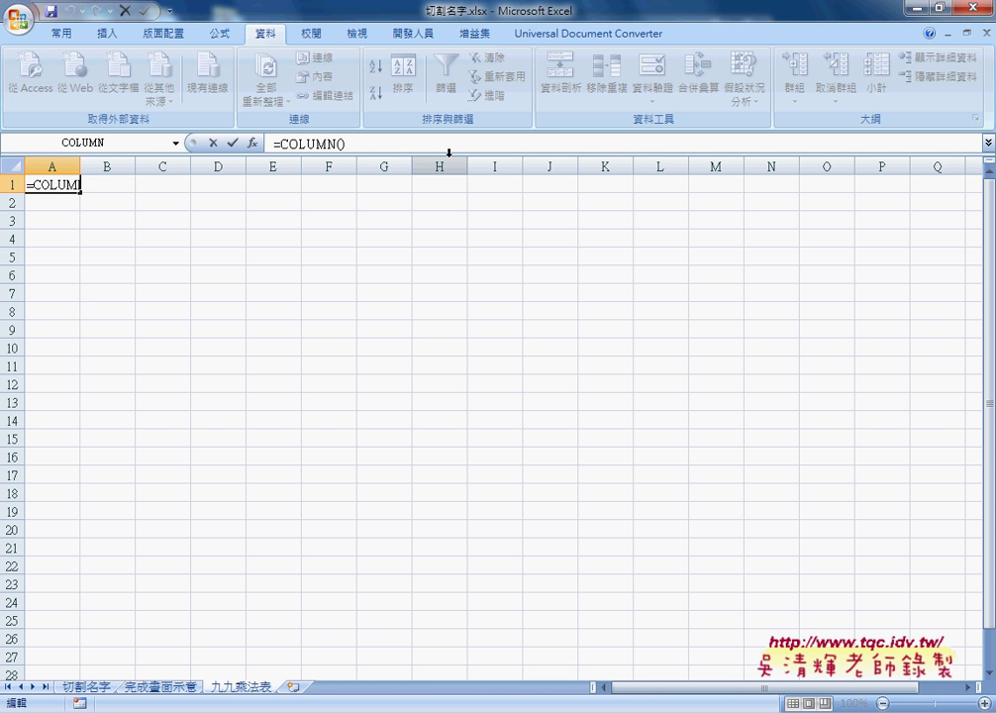
{"action": "type", "text": "&"}
{"action": "type", "text": "\"X"}
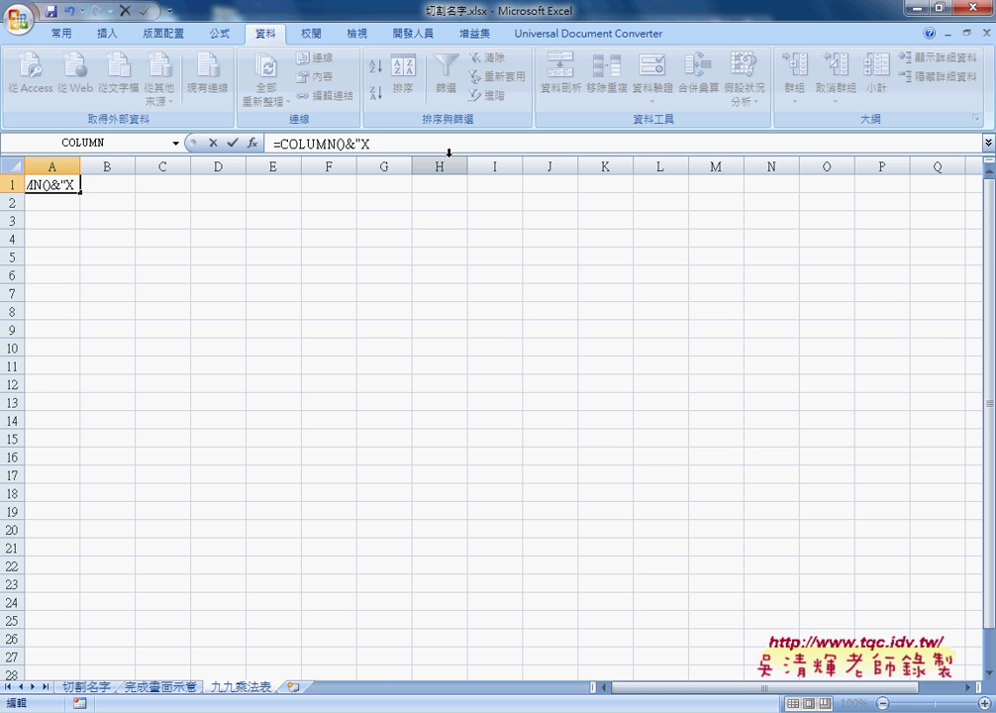
{"action": "type", "text": "\"&"}
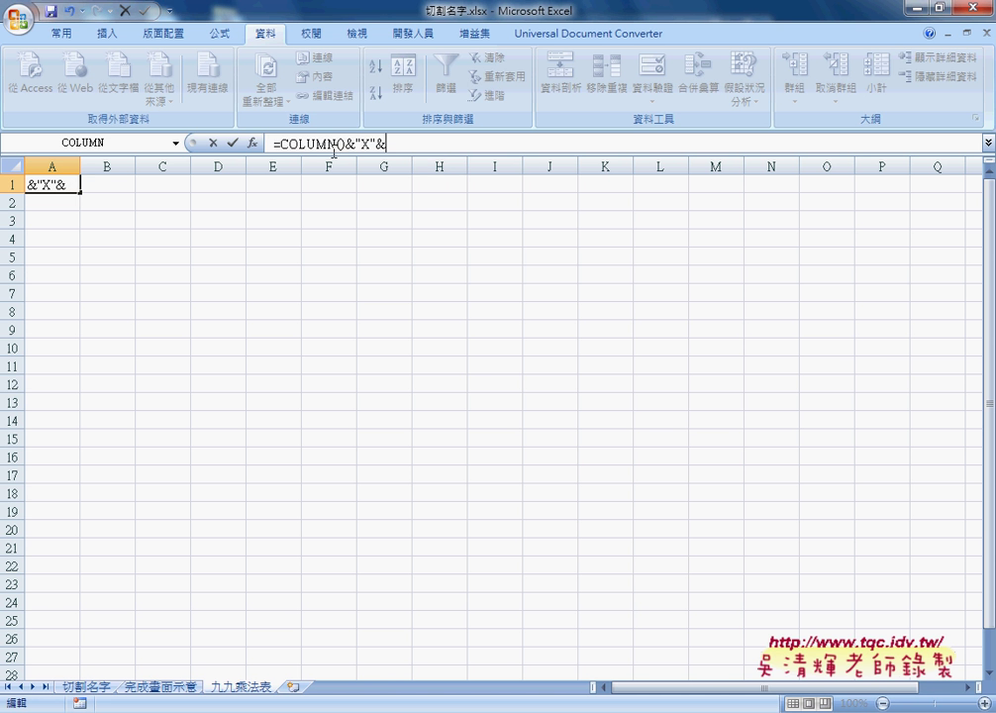
Add ROW() with no reference so A1's formula becomes =COLUMN()&"X"&ROW()
{"action": "left_click", "coordinate": [175, 142]}
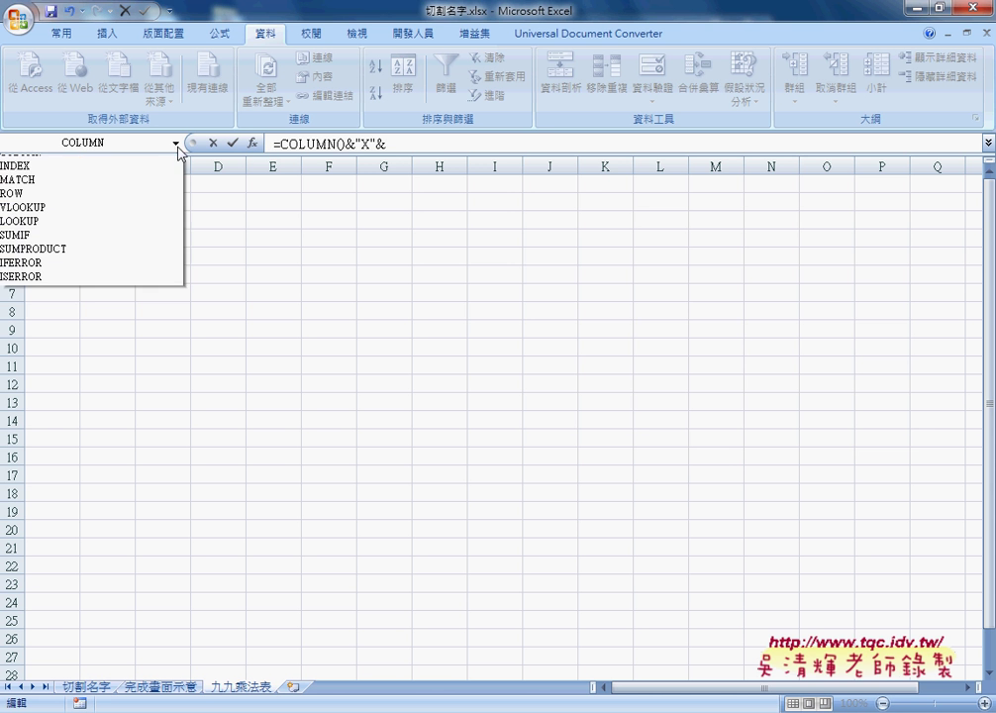
{"action": "left_click", "coordinate": [149, 299]}
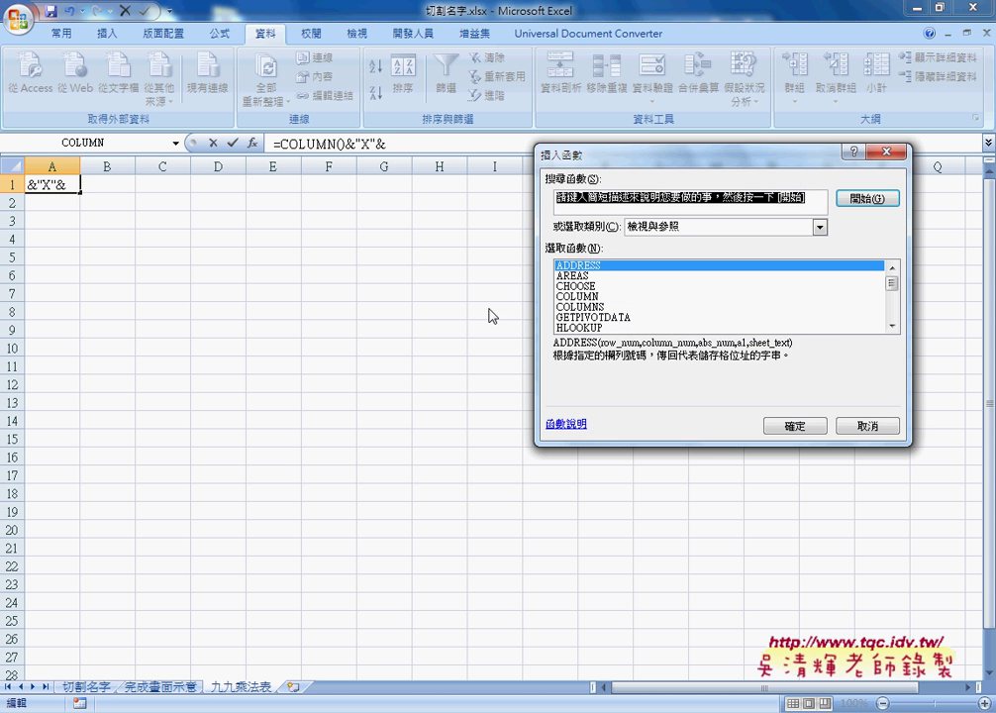
{"action": "left_click_drag", "start_coordinate": [892, 283], "coordinate": [892, 303]}
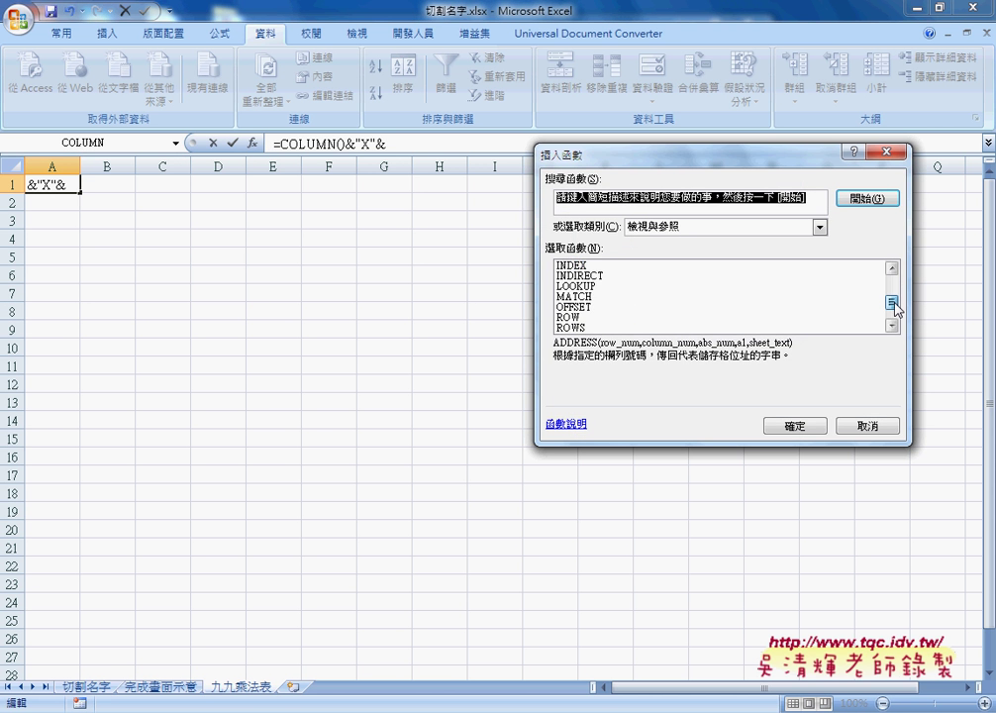
{"action": "left_click", "coordinate": [564, 317]}
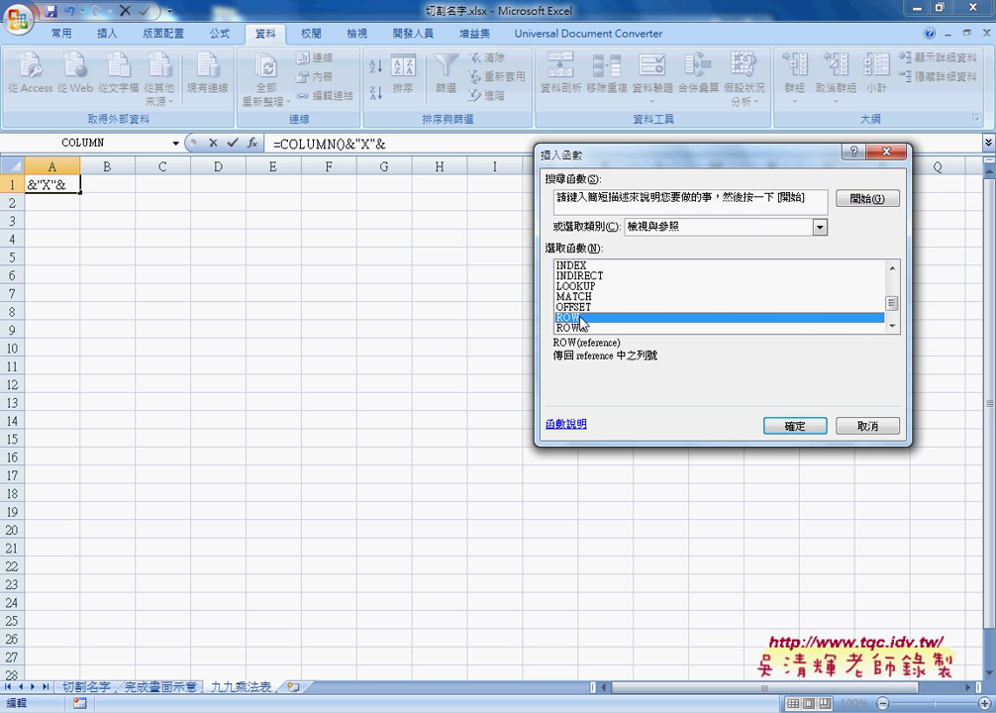
{"action": "left_click", "coordinate": [785, 424]}
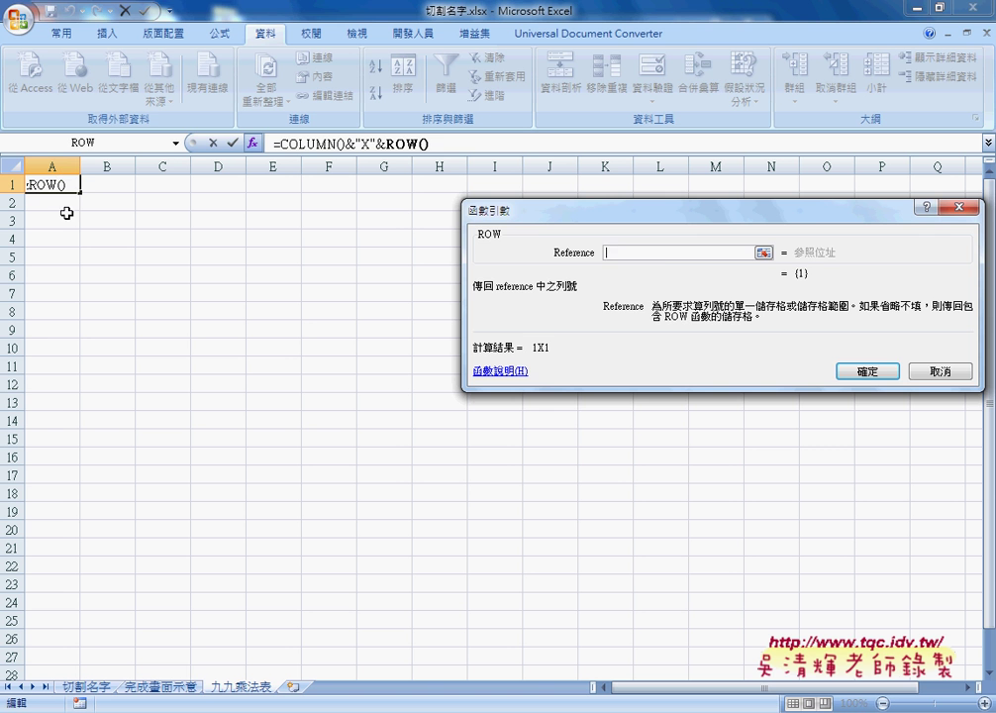
{"action": "left_click", "coordinate": [867, 373]}
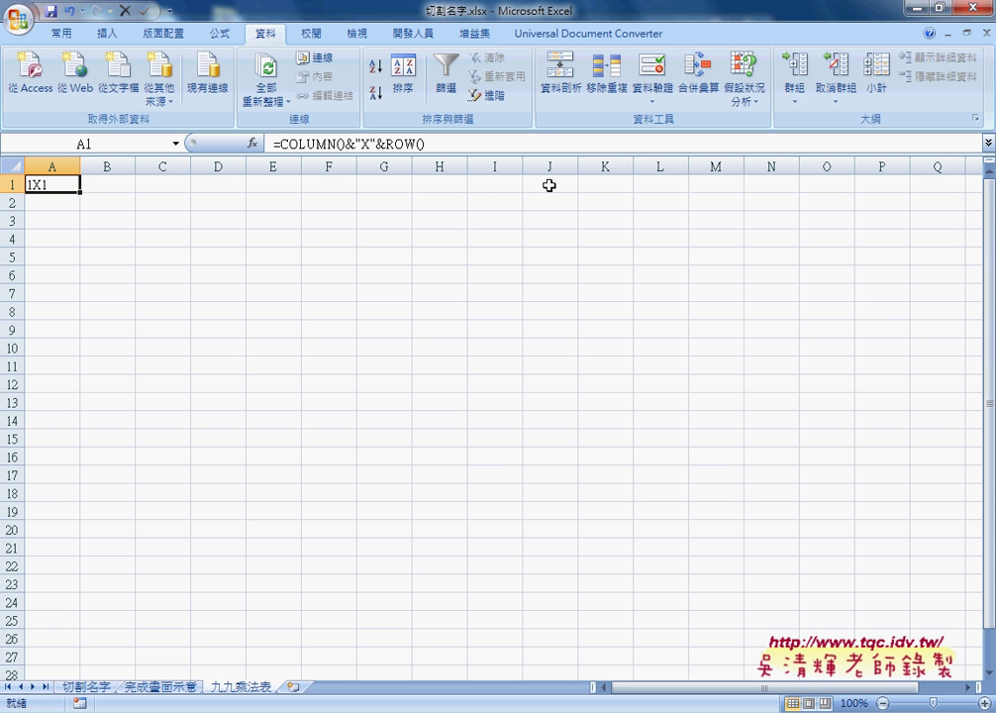
{"action": "left_click", "coordinate": [466, 144]}
Append &"="& to the end of A1's formula
{"action": "left_click", "coordinate": [551, 149]}
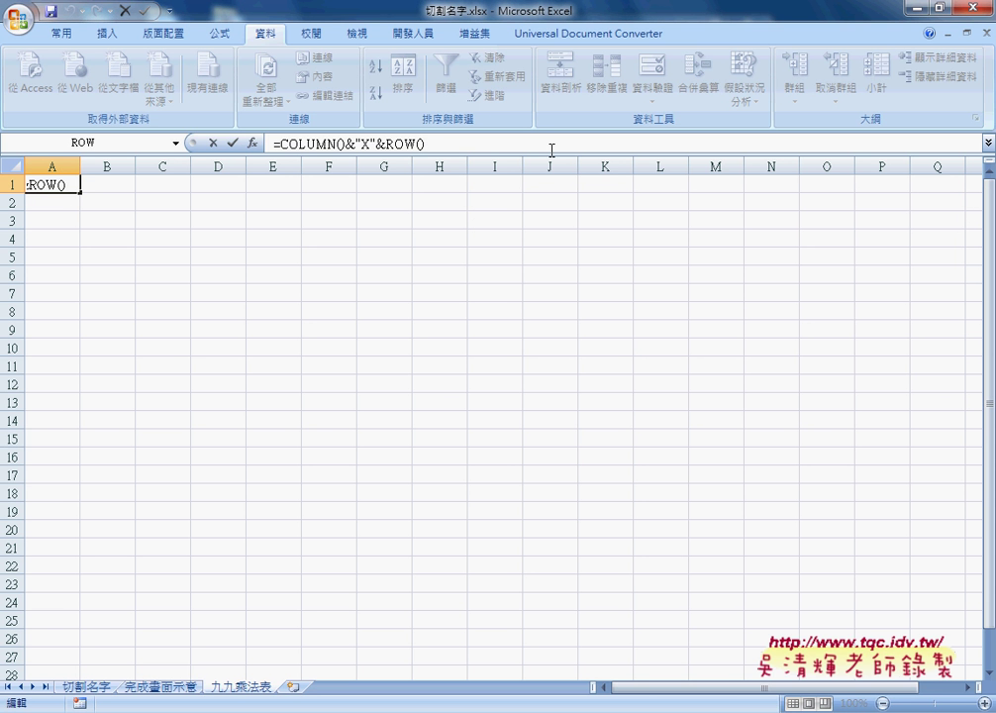
{"action": "type", "text": "&"}
{"action": "type", "text": "\"-"}
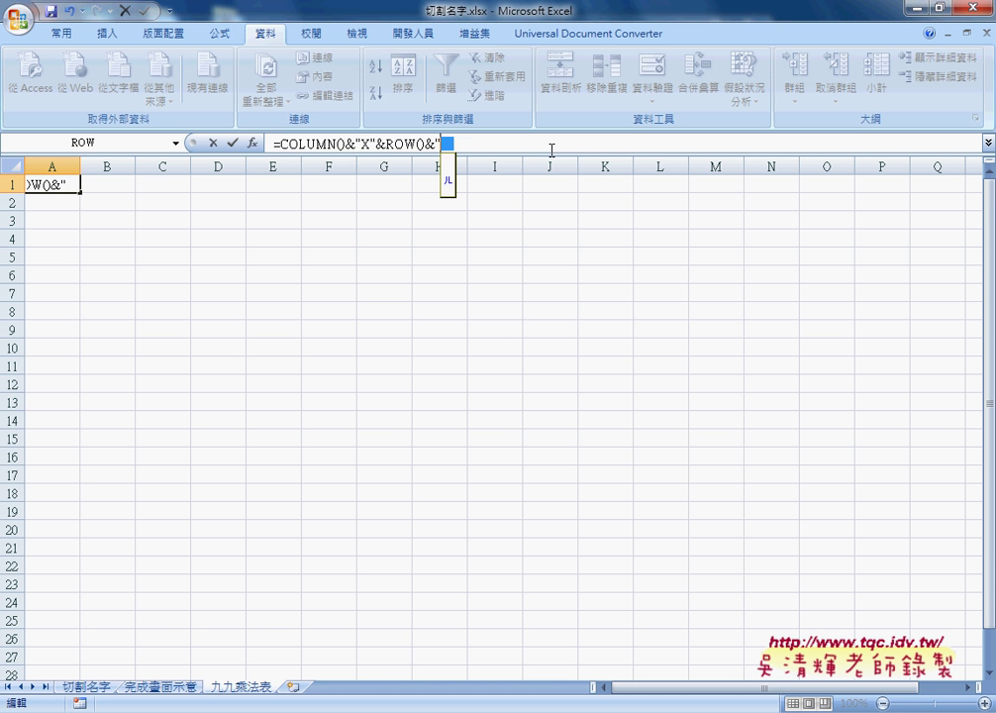
{"action": "key", "text": "BackSpace"}
{"action": "type", "text": "=\""}
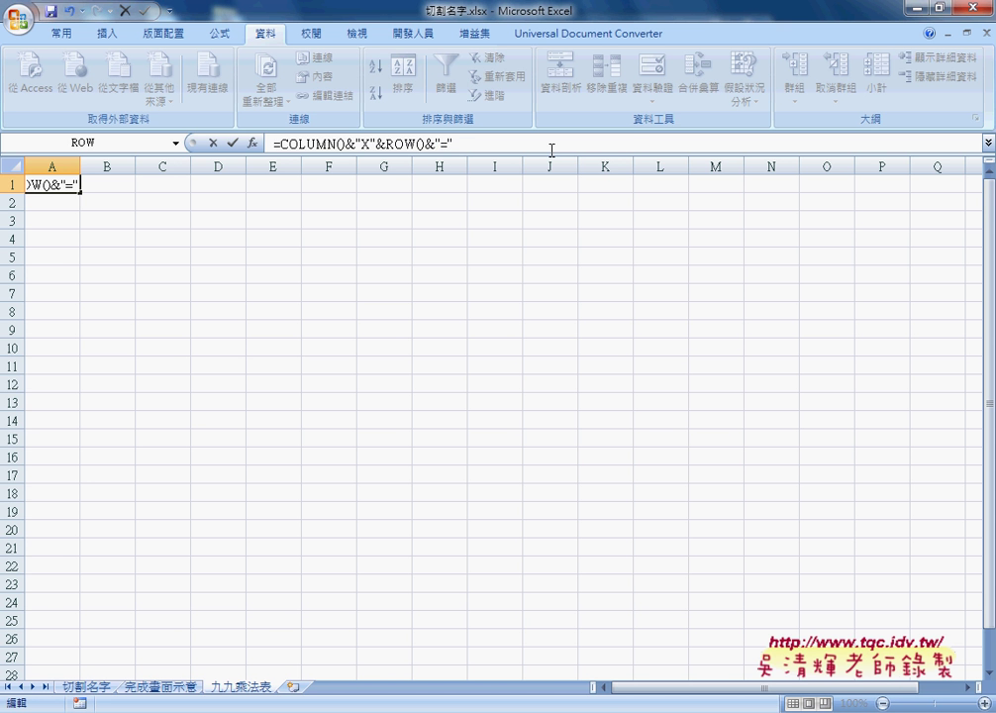
{"action": "type", "text": "&"}
Append COLUMN()*ROW() to A1's formula and commit it so A1 shows 1X1=1
{"action": "left_click_drag", "start_coordinate": [280, 143], "coordinate": [424, 144]}
{"action": "key", "text": "ctrl+c"}
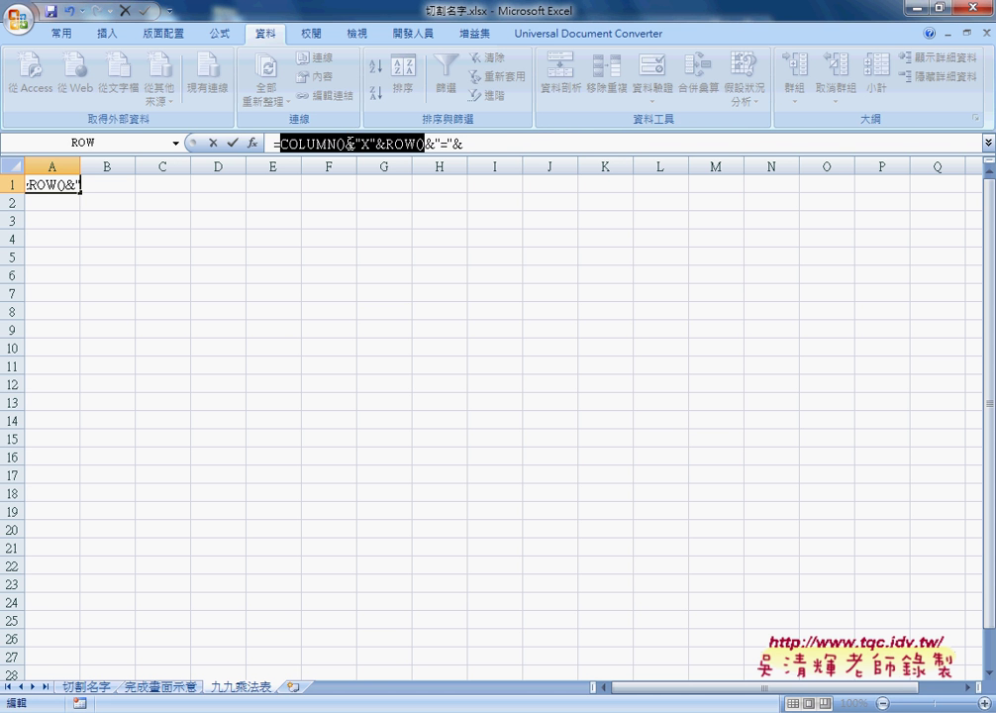
{"action": "left_click", "coordinate": [507, 146]}
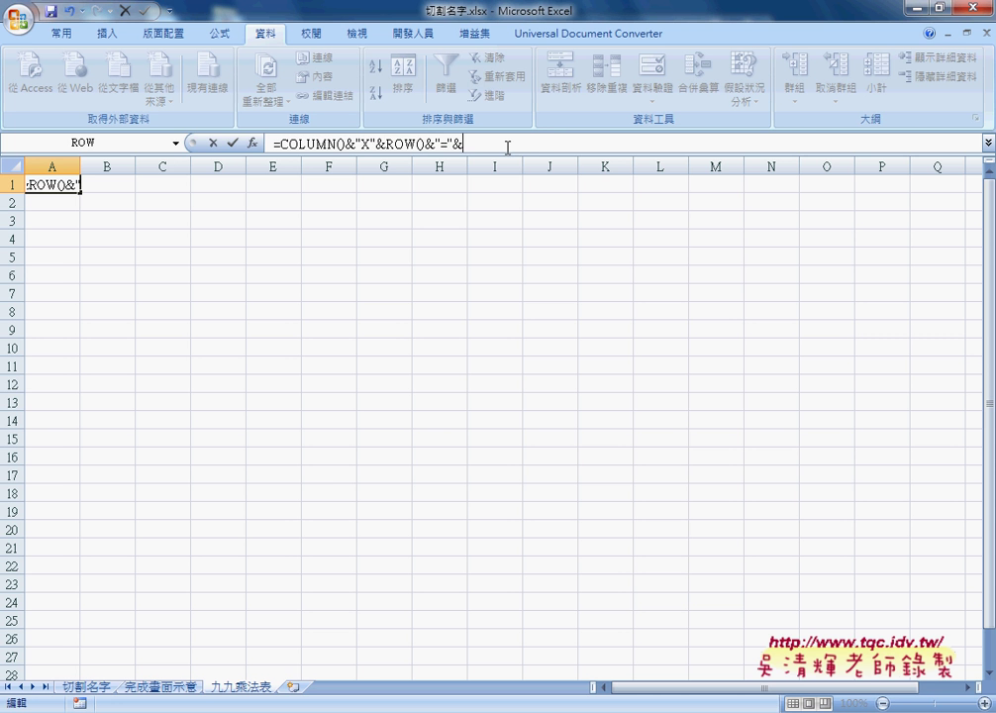
{"action": "key", "text": "ctrl+v"}
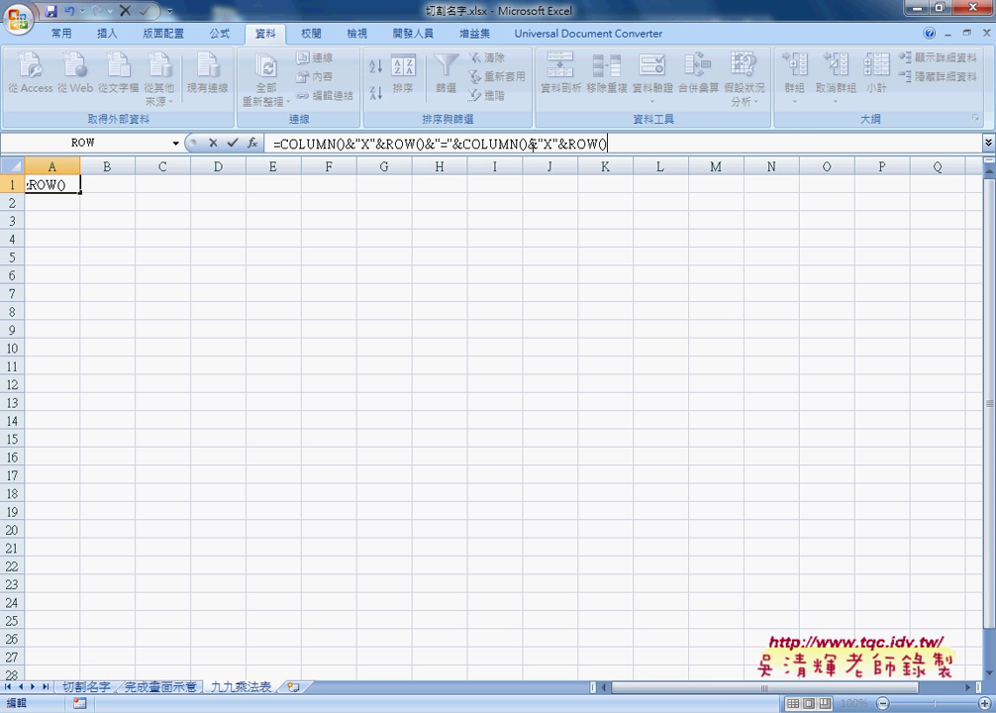
{"action": "left_click_drag", "start_coordinate": [528, 144], "coordinate": [569, 144]}
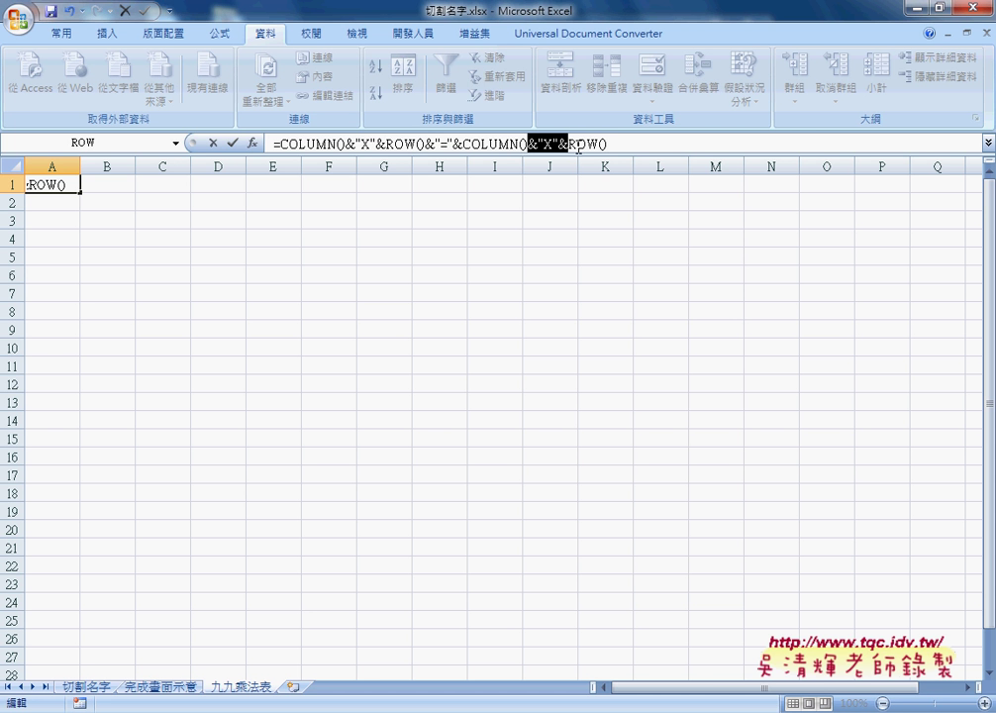
{"action": "type", "text": "*"}
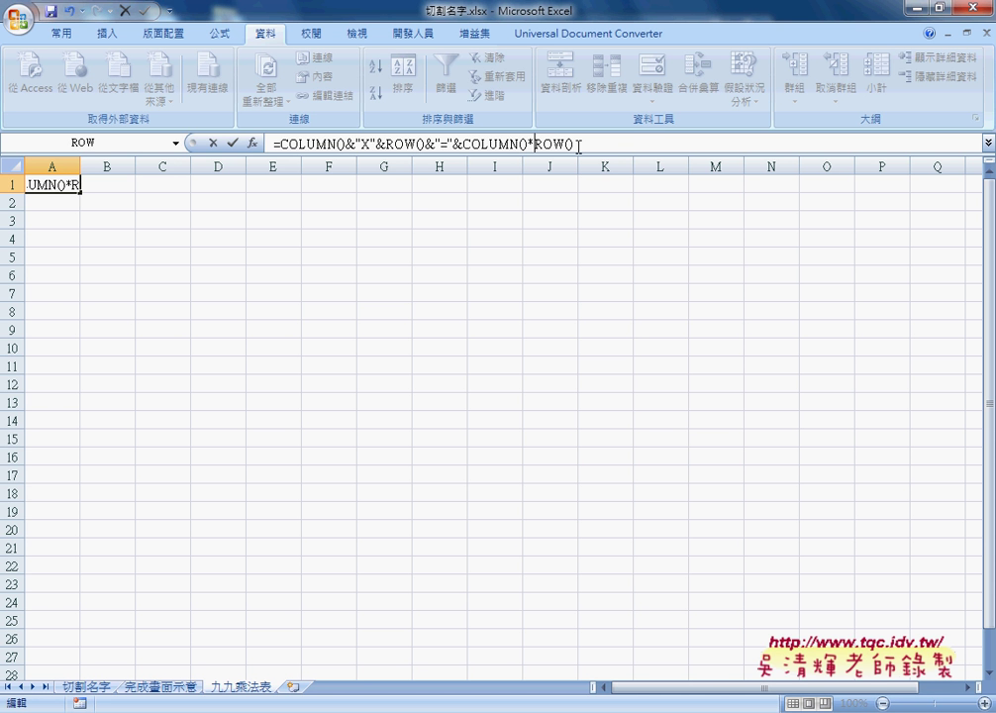
{"action": "left_click", "coordinate": [233, 144]}
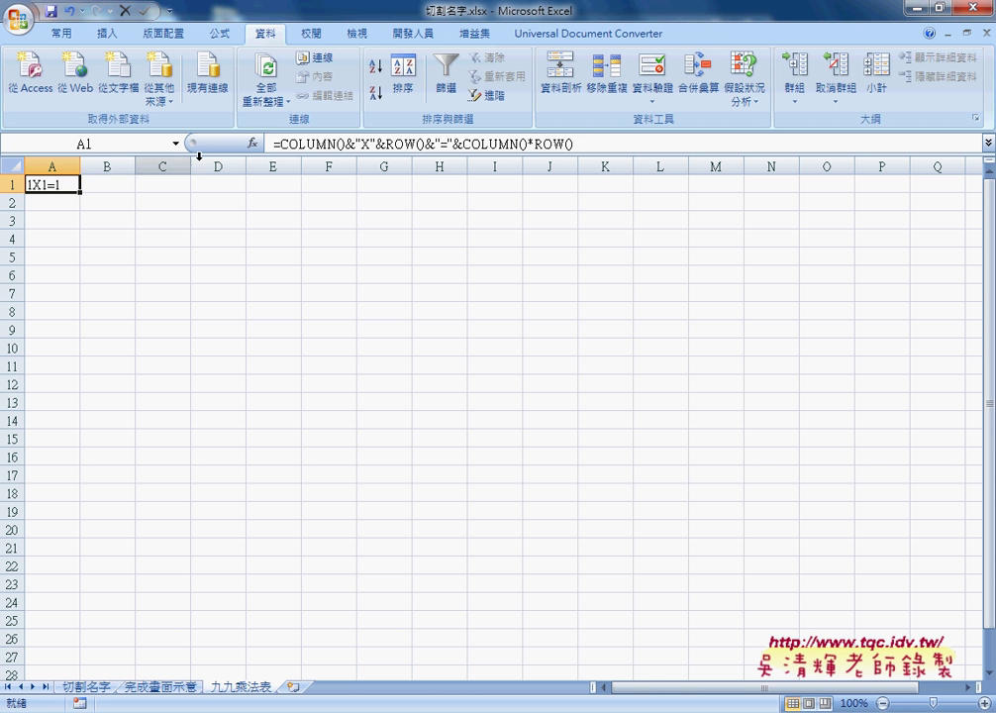
Centre A1 and fill its formula across to I1, giving 1X1=1 through 9X1=9
{"action": "left_click", "coordinate": [62, 32]}
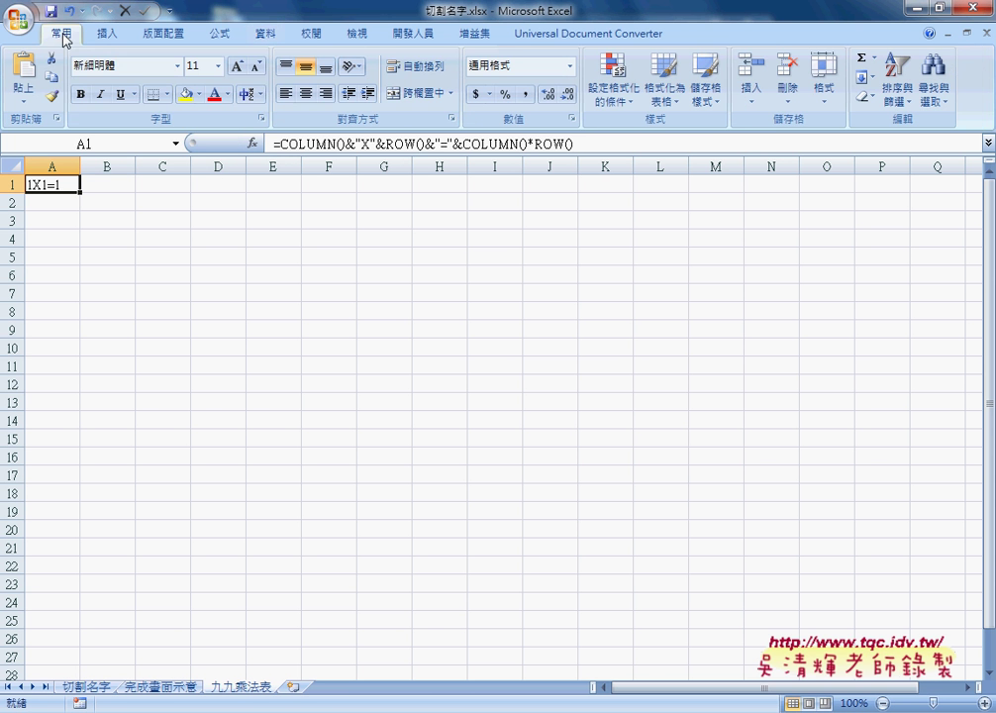
{"action": "left_click", "coordinate": [306, 96]}
{"action": "left_click_drag", "start_coordinate": [80, 191], "coordinate": [511, 197]}
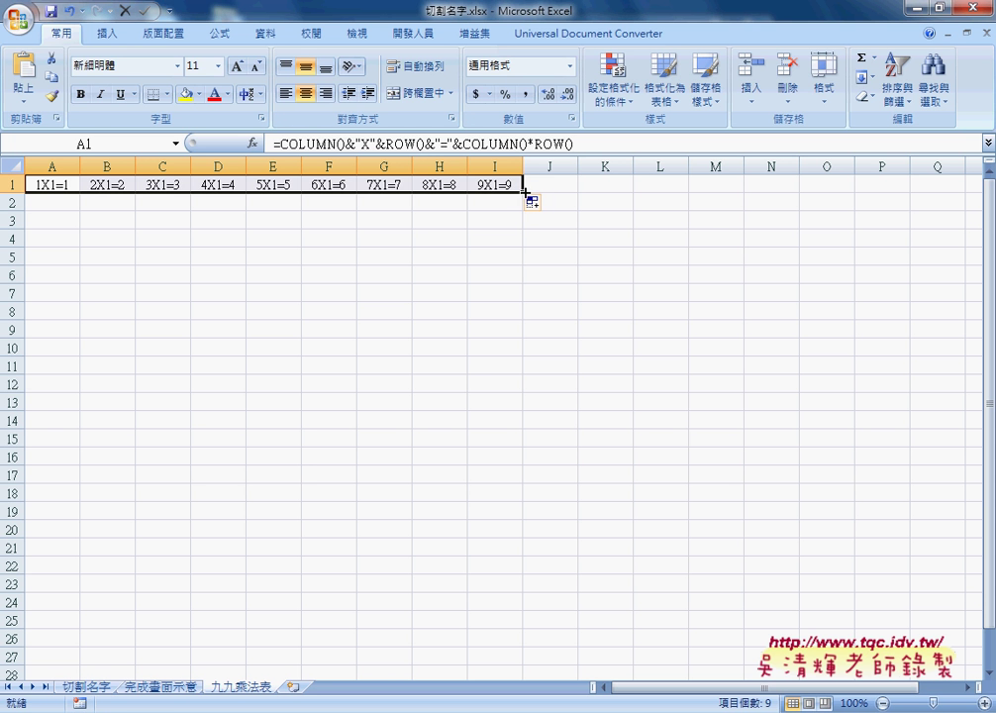
Fill the row-1 formulas down to row 9, then extend the table out to P19
{"action": "left_click_drag", "start_coordinate": [522, 191], "coordinate": [517, 339]}
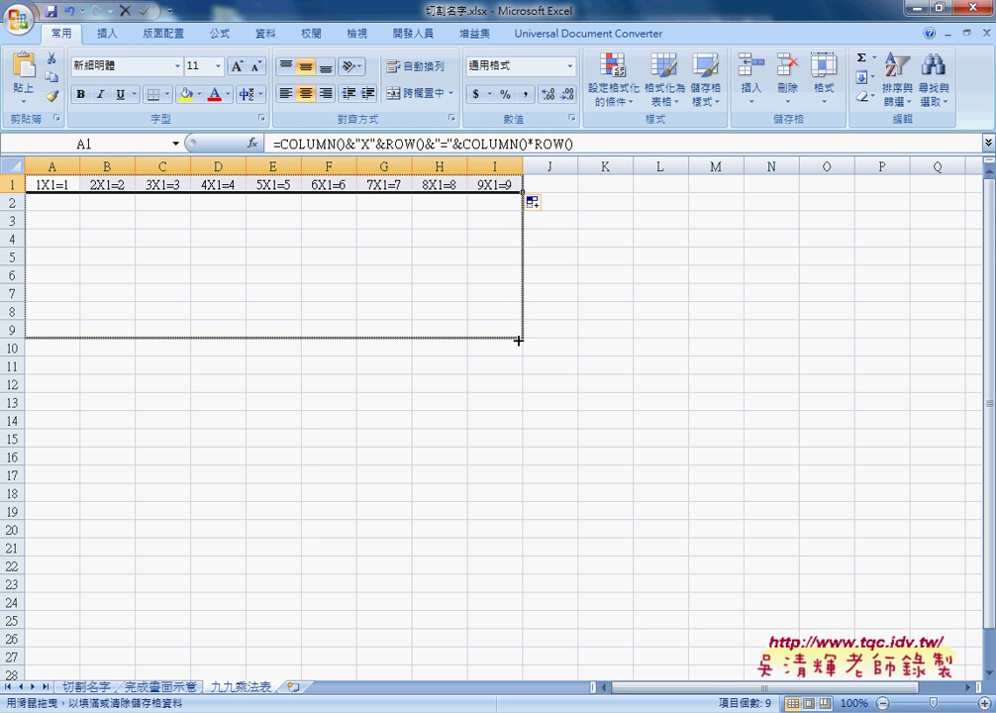
{"action": "left_click_drag", "start_coordinate": [518, 340], "coordinate": [521, 342]}
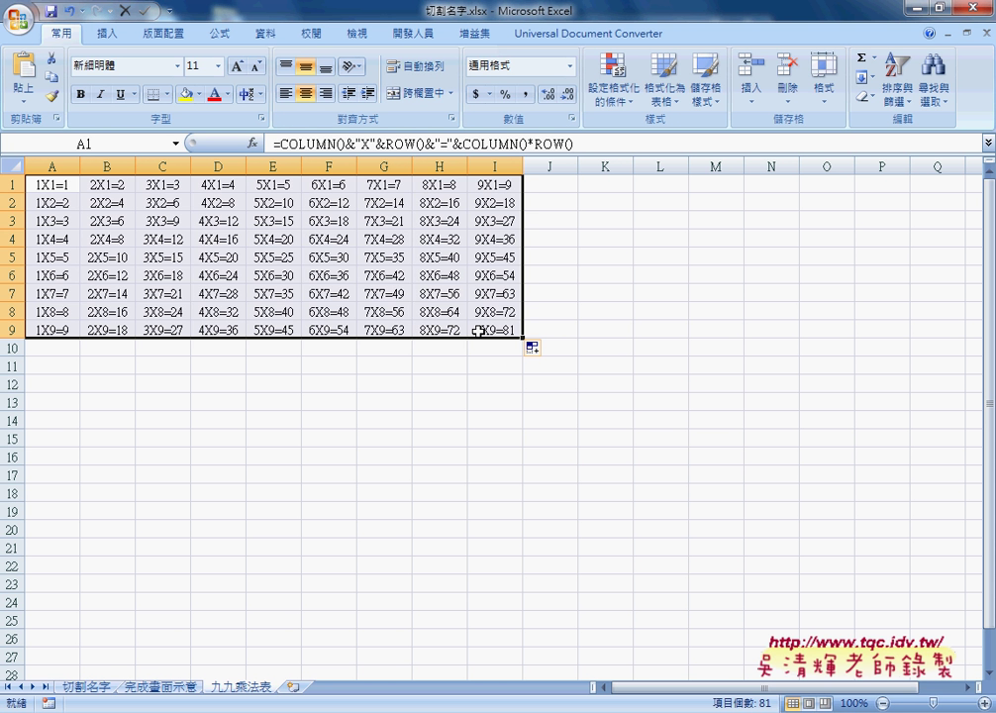
{"action": "mouse_move", "coordinate": [522, 337]}
{"action": "left_mouse_down"}
{"action": "mouse_move", "coordinate": [516, 513]}
{"action": "mouse_move", "coordinate": [913, 516]}
{"action": "left_mouse_up"}
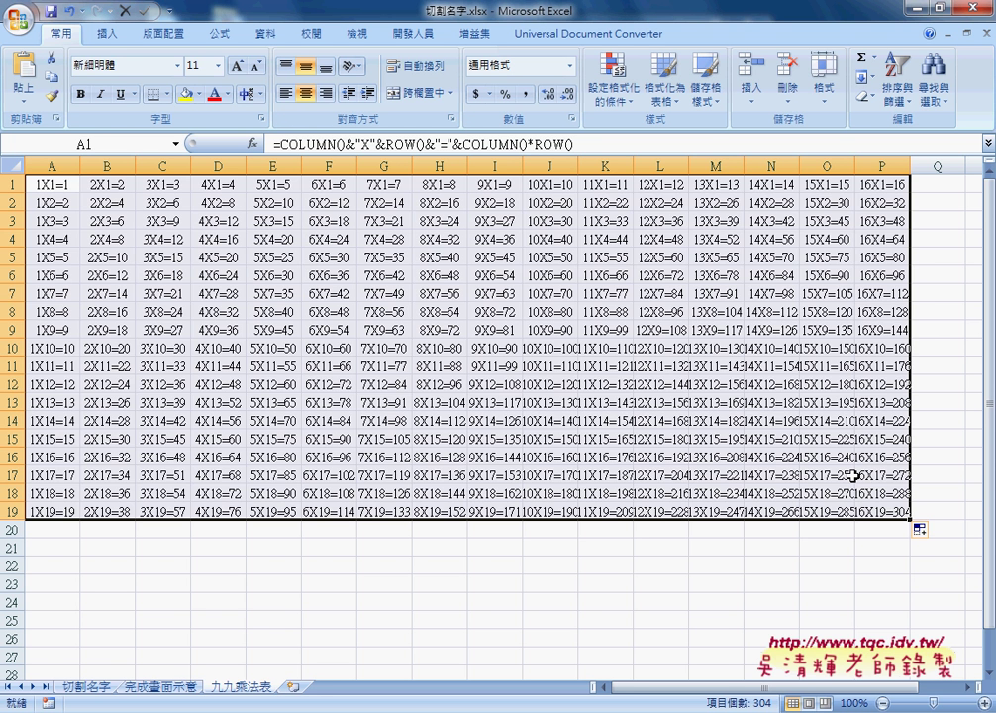
{"action": "key", "text": "ctrl+z"}
{"action": "key", "text": "ctrl+z"}
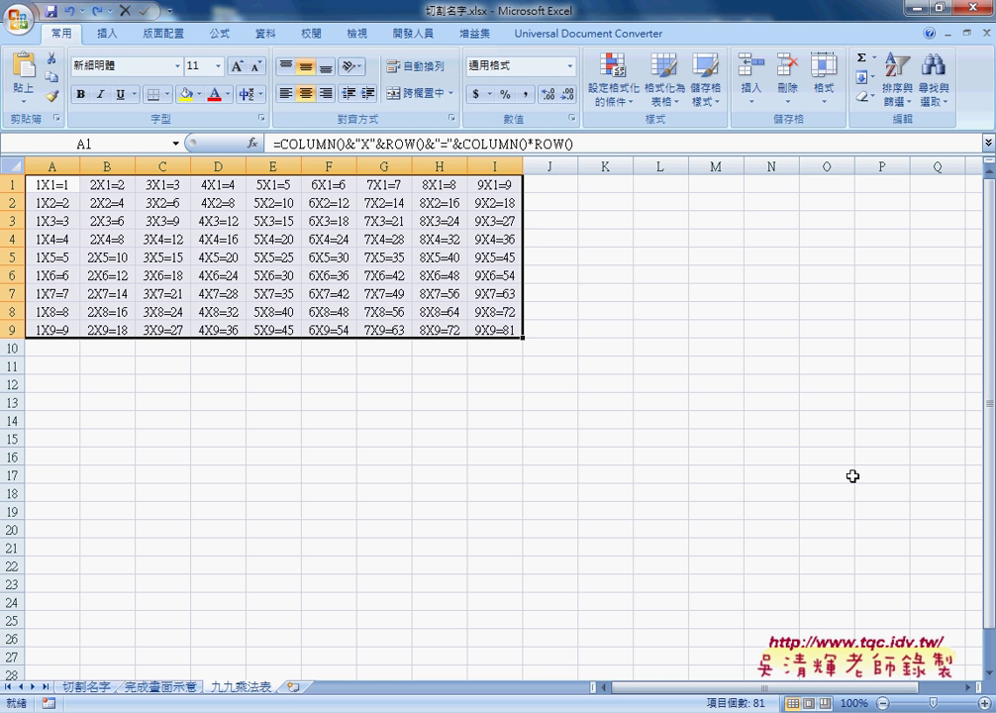
Add a new worksheet and start renaming its tab to 萬年曆 using phonetic input
{"action": "left_click", "coordinate": [294, 686]}
{"action": "double_click", "coordinate": [301, 687]}
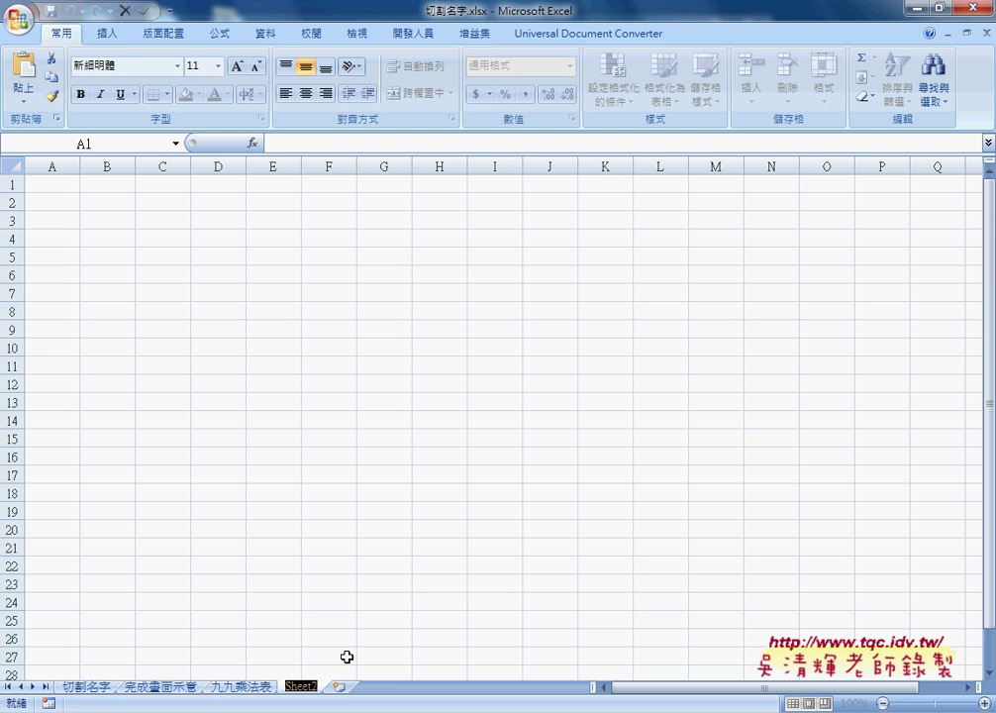
{"action": "type", "text": "x"}
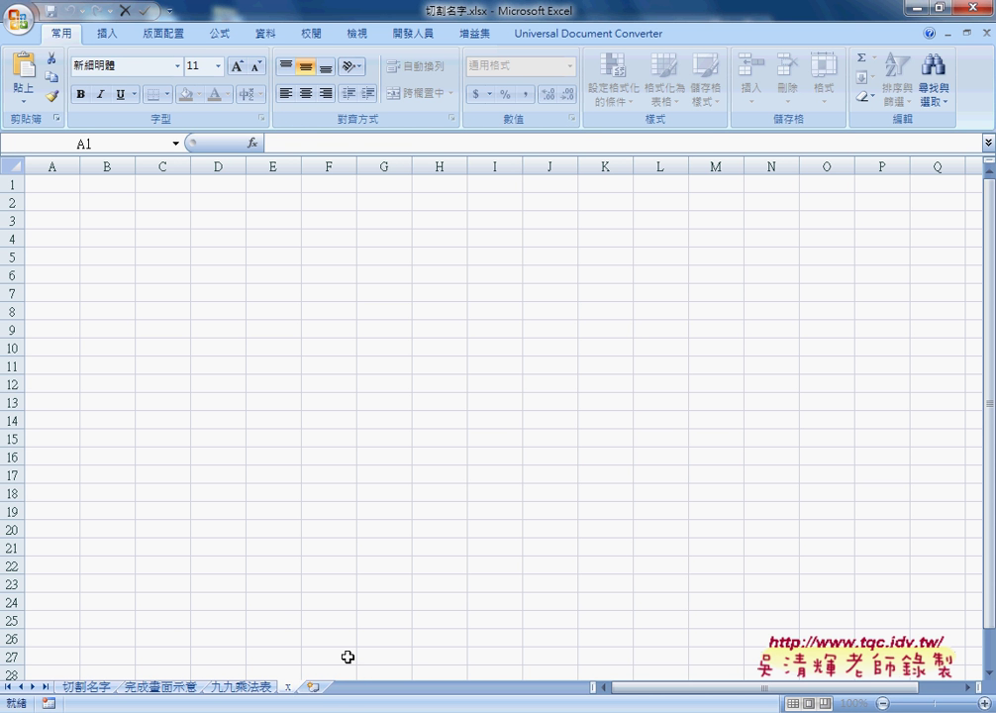
{"action": "key", "text": "BackSpace"}
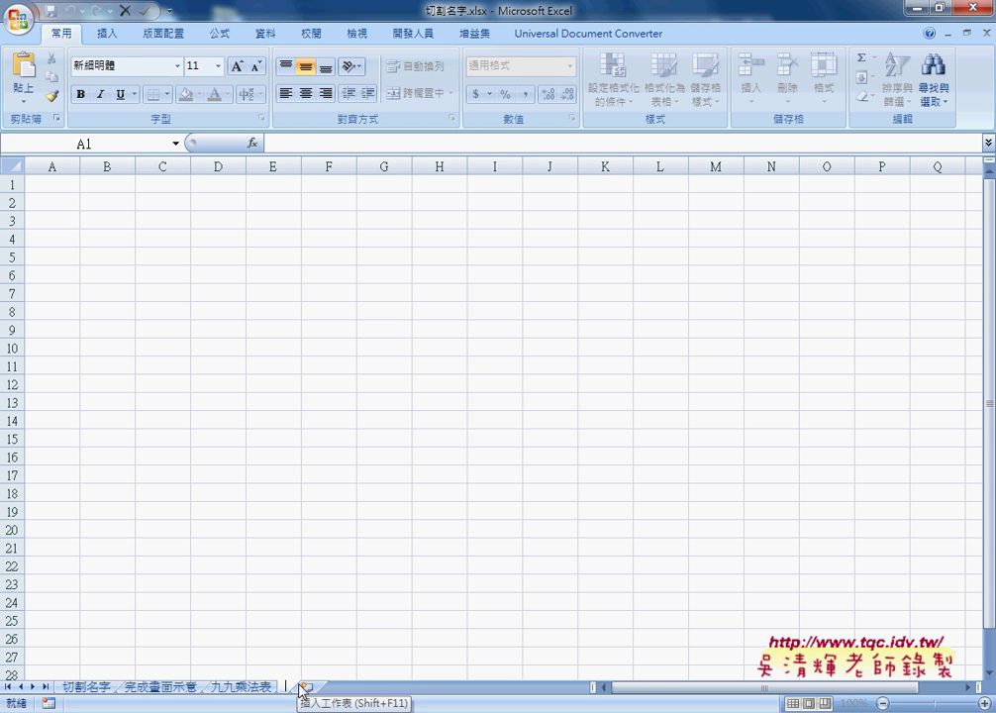
{"action": "type", "text": "ㄐㄨ"}
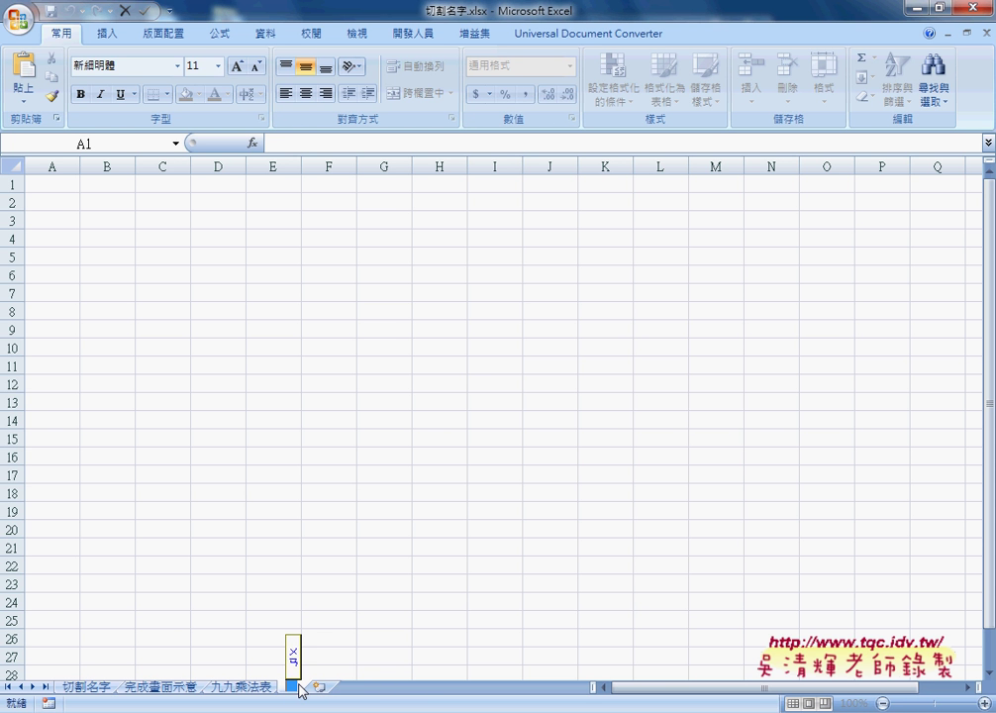
{"action": "type", "text": "第33"}
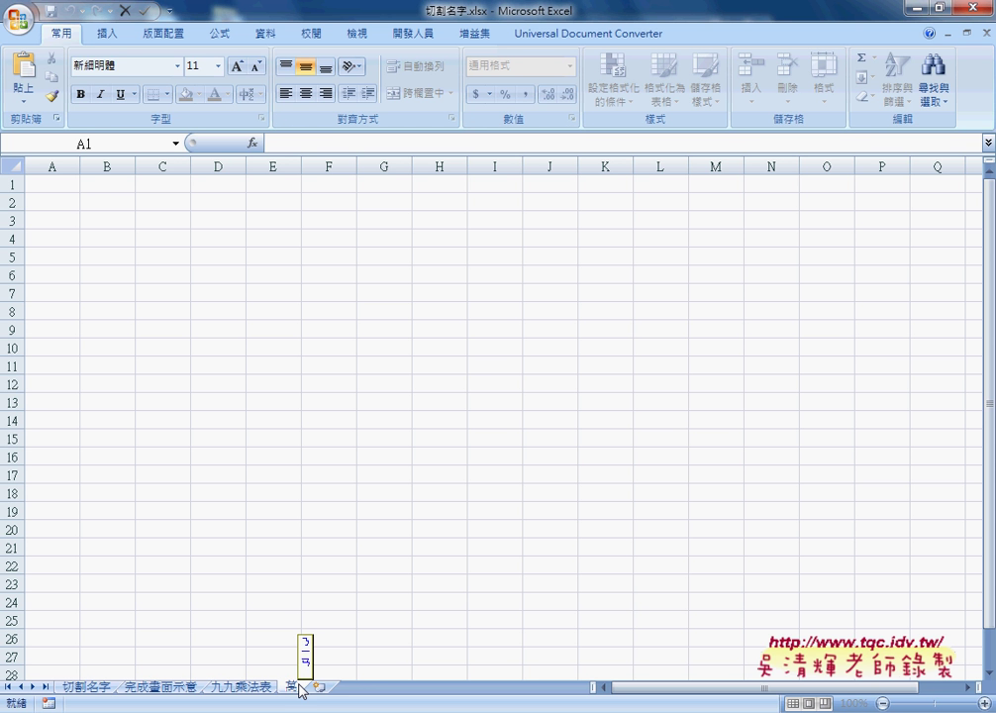
{"action": "key", "text": "Return"}
{"action": "type", "text": "ㄌ"}
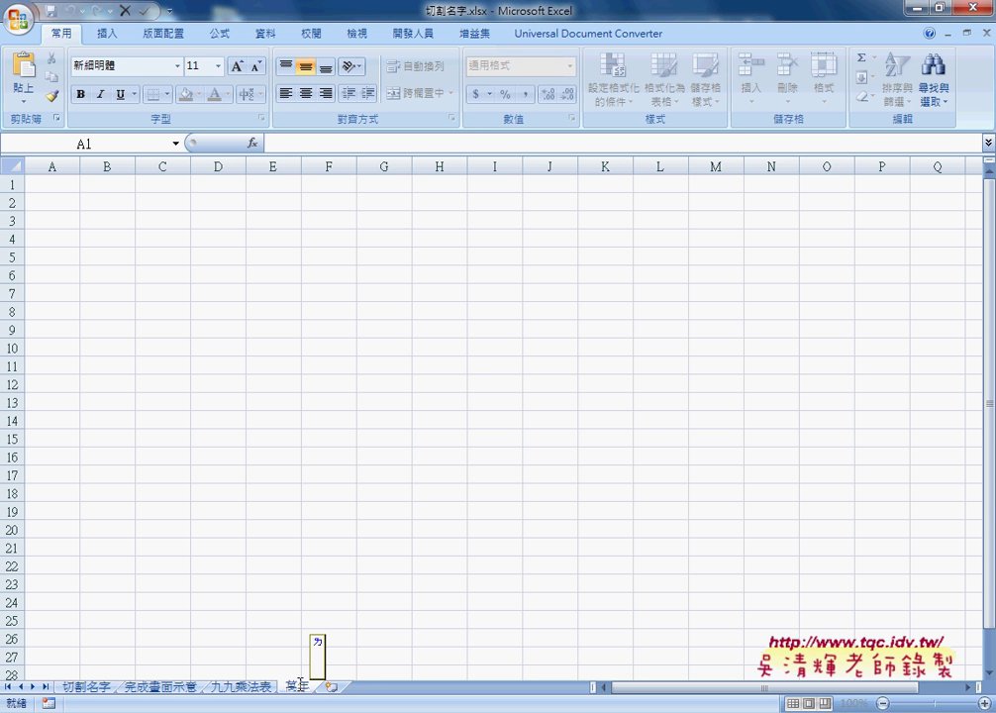
{"action": "type", "text": "4"}
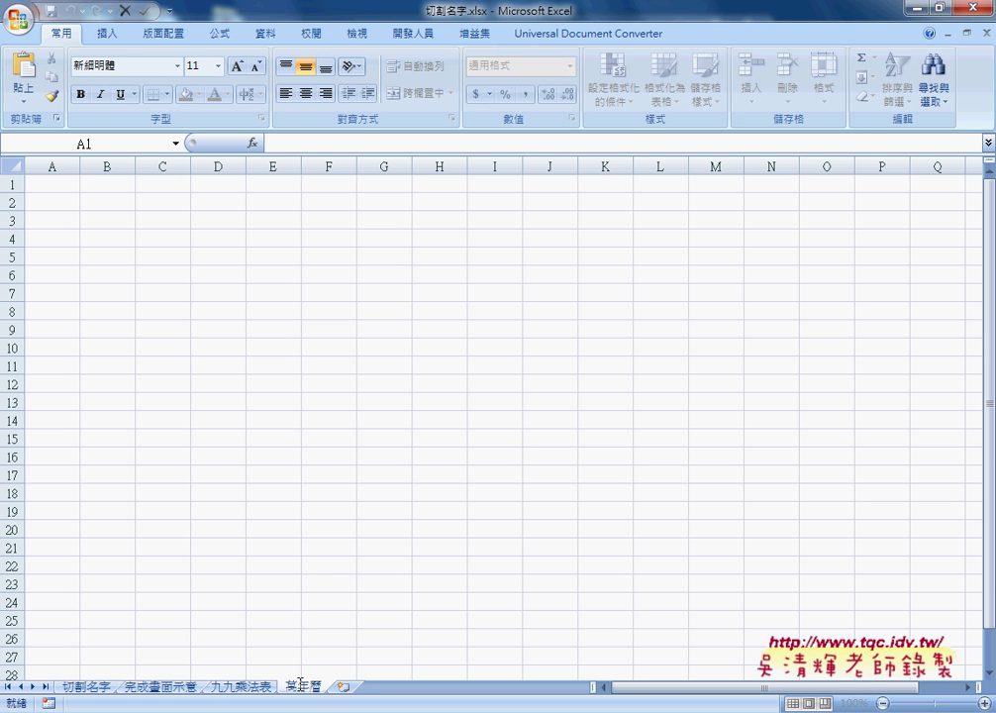
Confirm the 萬年曆 sheet name, check the system calendar, and reselect cell A1
{"action": "left_click", "coordinate": [70, 188]}
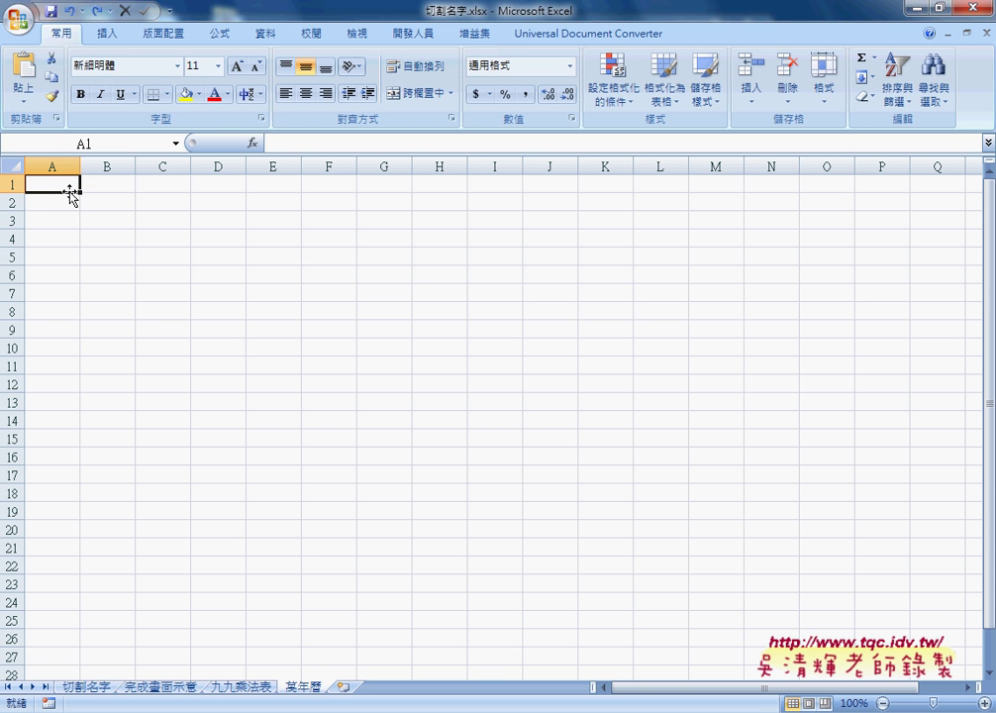
{"action": "left_click", "coordinate": [950, 712]}
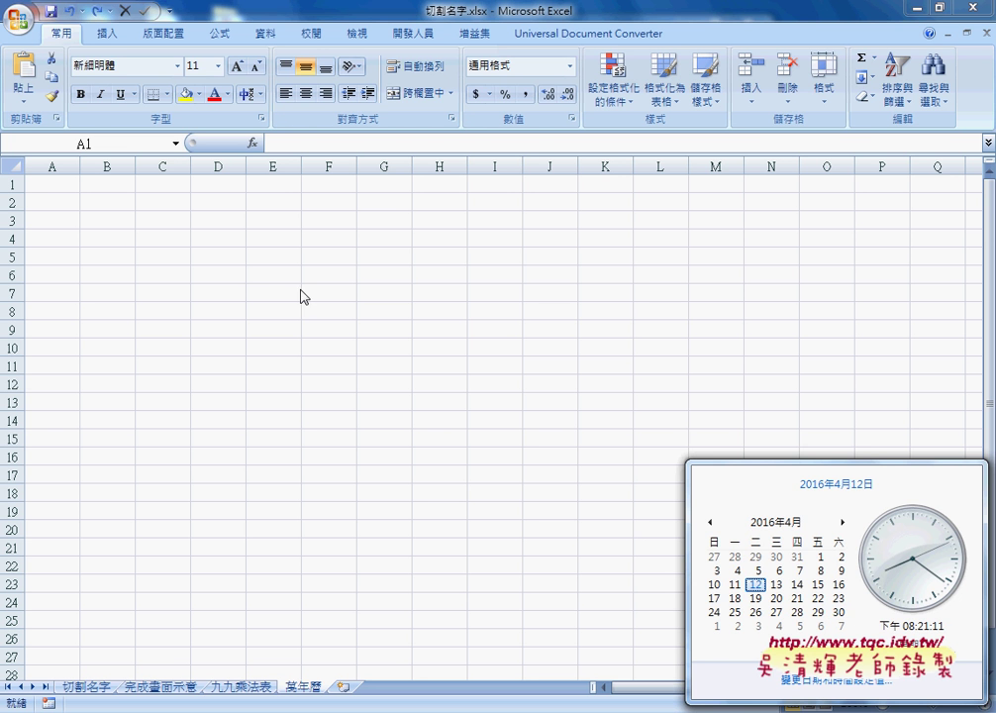
{"action": "left_click", "coordinate": [48, 187]}
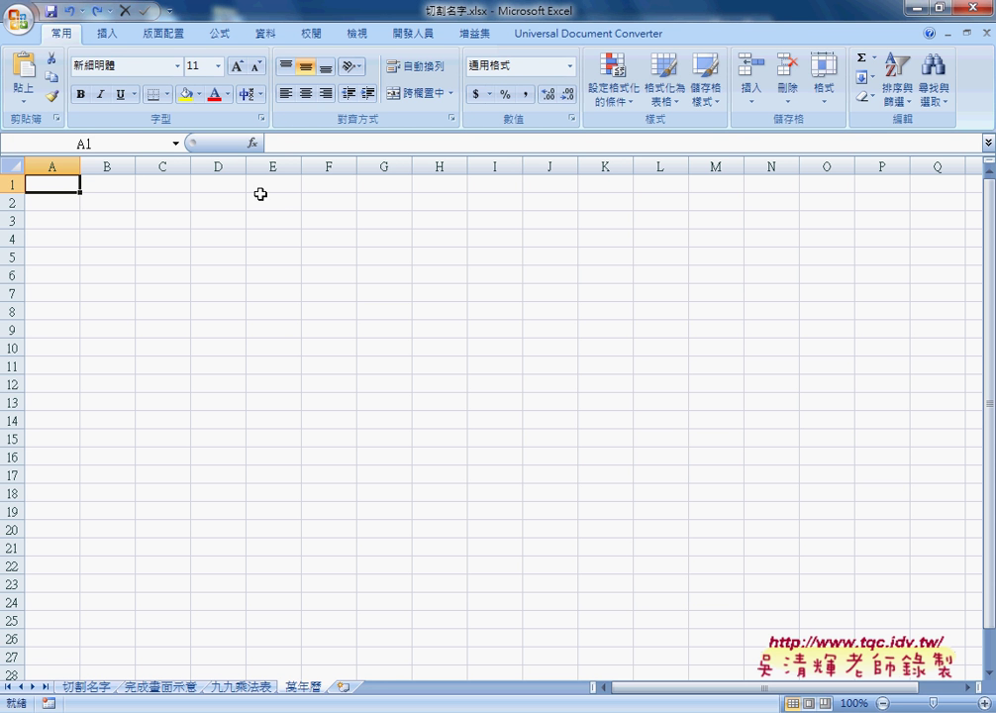
Enter =COLUMN() in A1 of 萬年曆 and fill it across and down to G5
{"action": "left_click", "coordinate": [258, 148]}
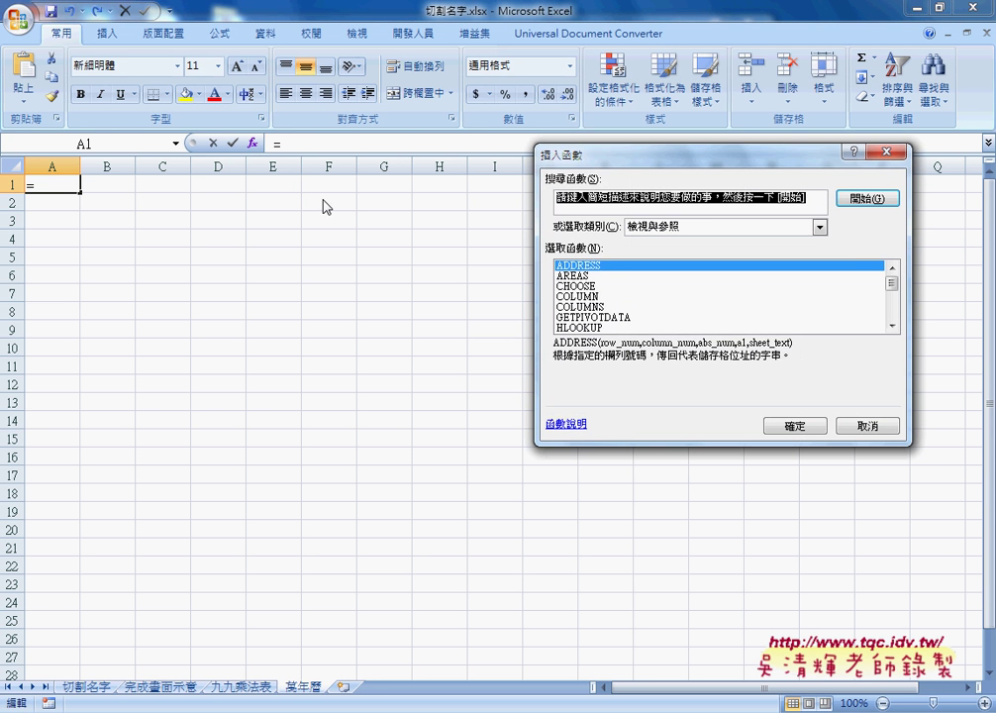
{"action": "left_click", "coordinate": [594, 296]}
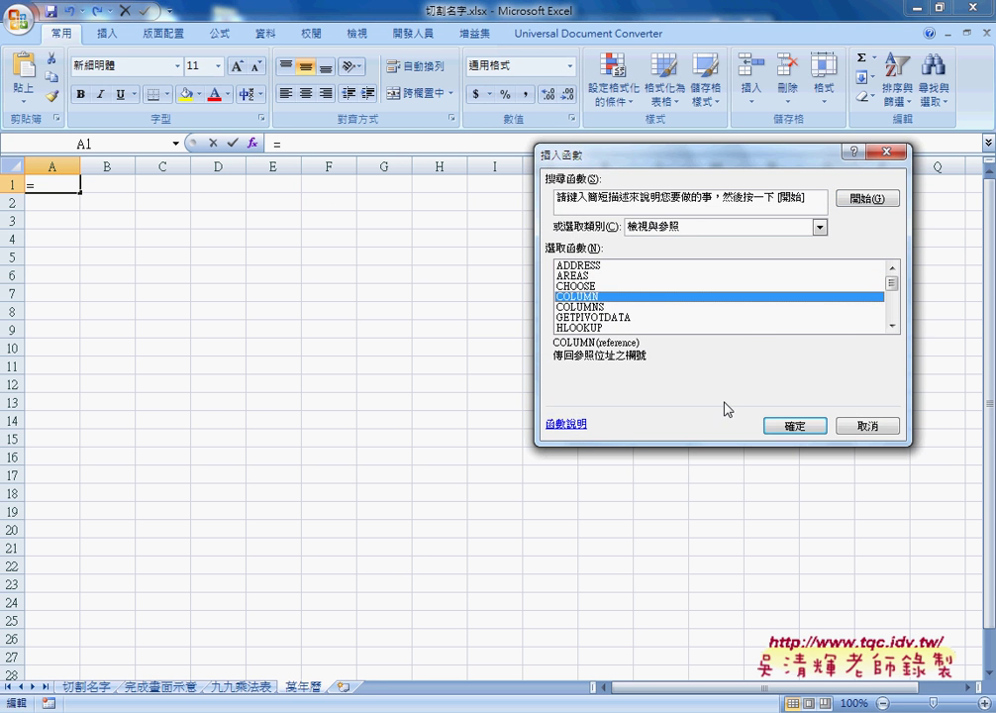
{"action": "left_click", "coordinate": [807, 428]}
{"action": "left_click", "coordinate": [843, 368]}
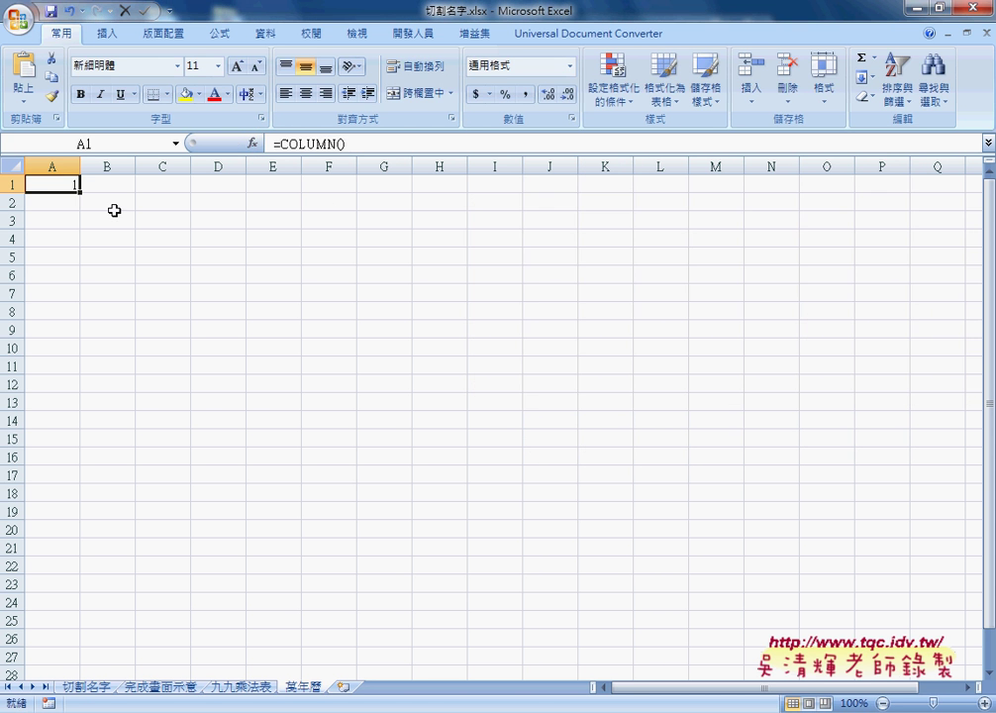
{"action": "mouse_move", "coordinate": [79, 191]}
{"action": "left_mouse_down"}
{"action": "mouse_move", "coordinate": [391, 192]}
{"action": "mouse_move", "coordinate": [407, 268]}
{"action": "left_mouse_up"}
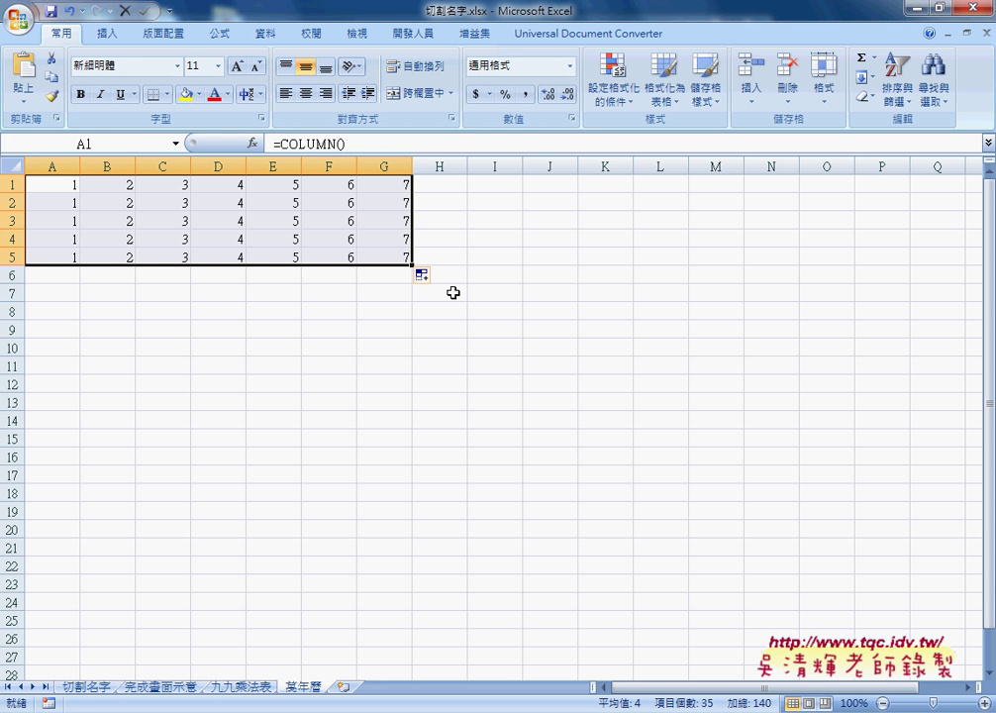
Select A1 and append + to its =COLUMN() formula
{"action": "left_click", "coordinate": [66, 186]}
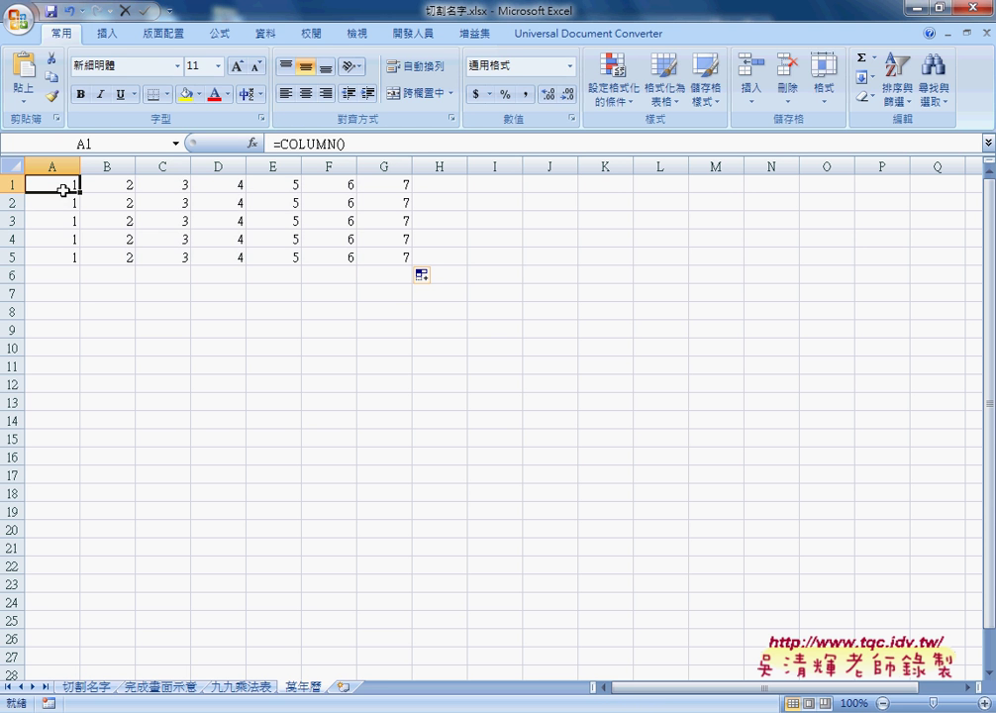
{"action": "left_click", "coordinate": [363, 145]}
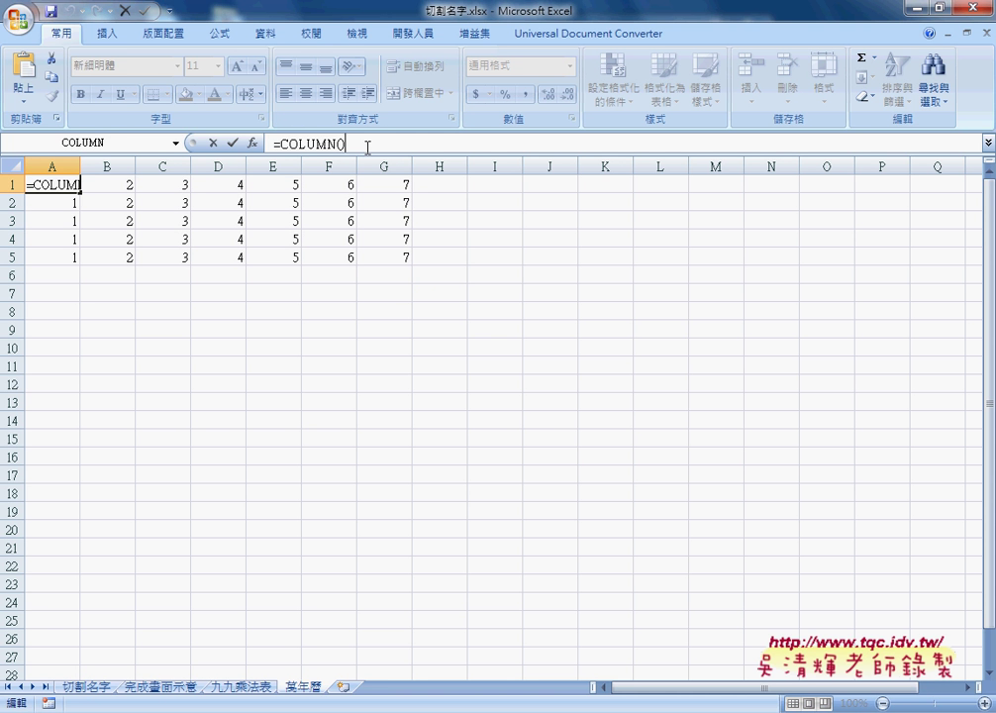
{"action": "type", "text": "+"}
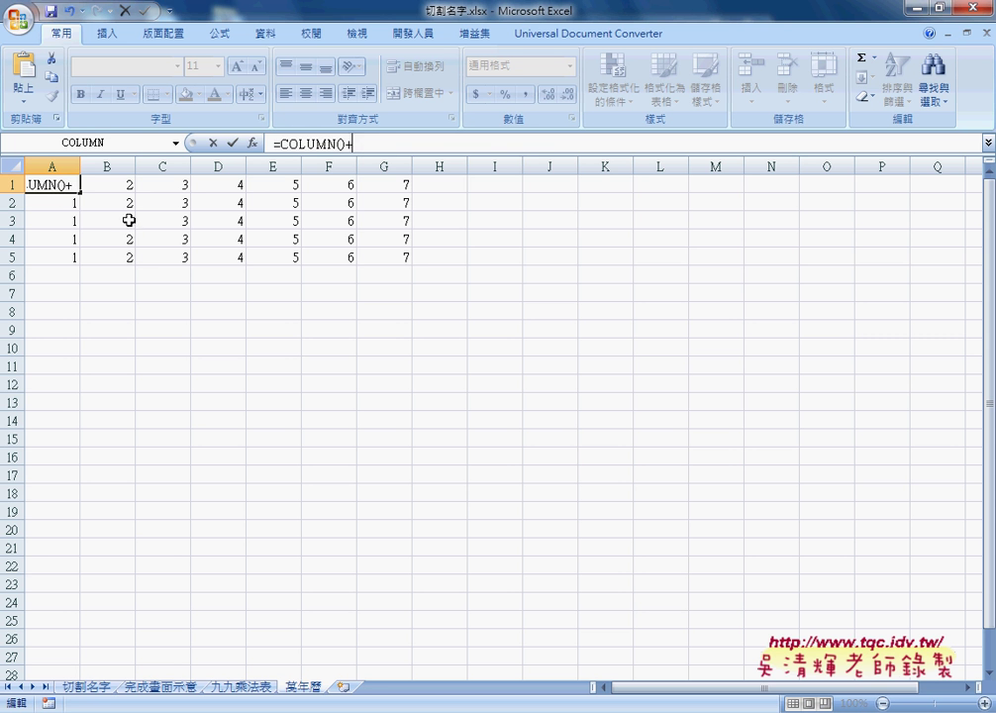
{"action": "left_click", "coordinate": [69, 202]}
Insert ROW() with no reference argument, making A1's formula =COLUMN()+ROW()
{"action": "left_click", "coordinate": [176, 143]}
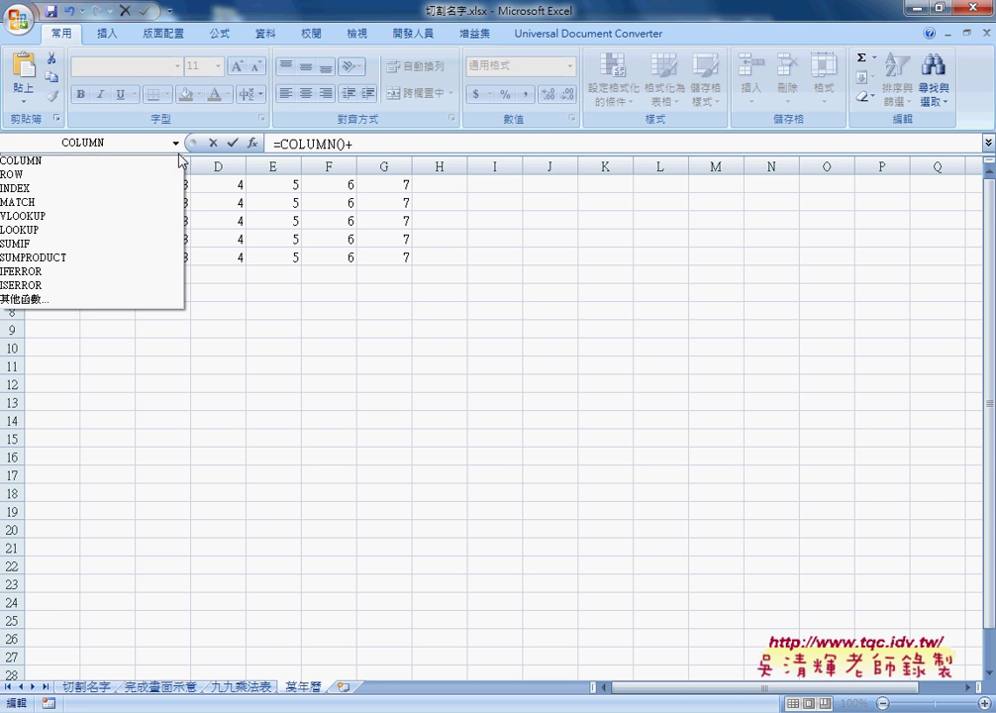
{"action": "left_click", "coordinate": [148, 298]}
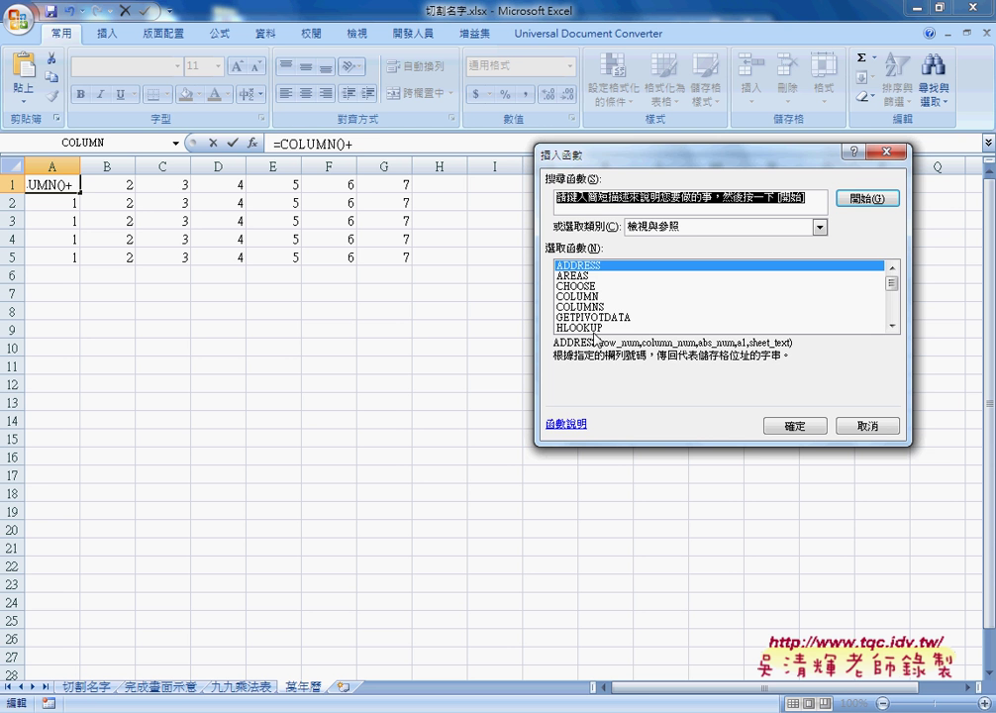
{"action": "left_click", "coordinate": [891, 325]}
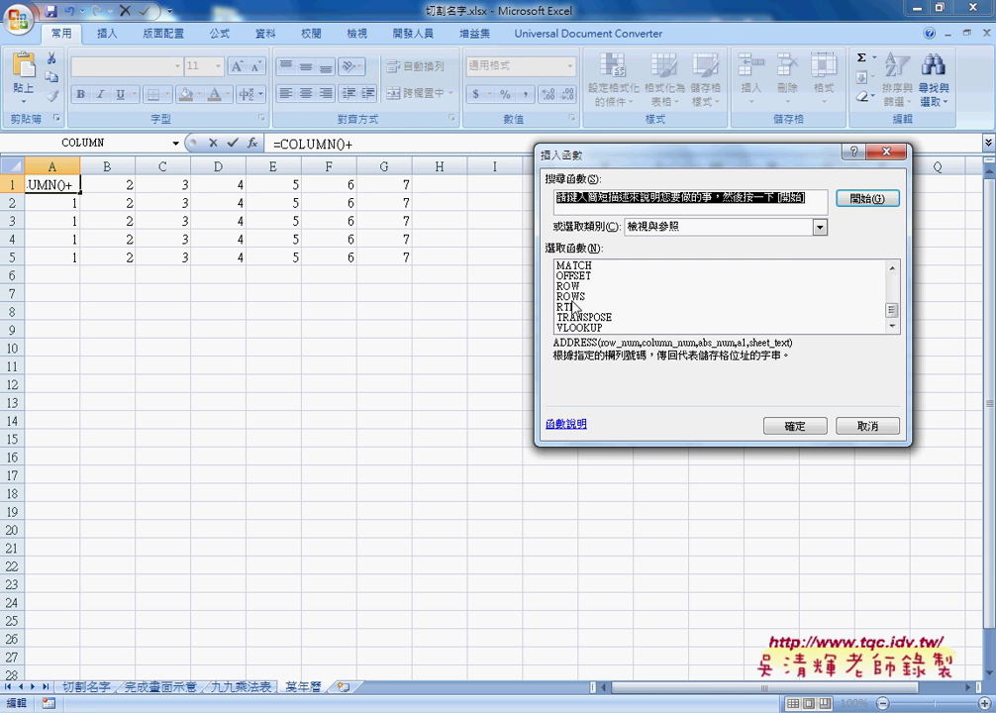
{"action": "left_click", "coordinate": [571, 286]}
{"action": "left_click", "coordinate": [798, 426]}
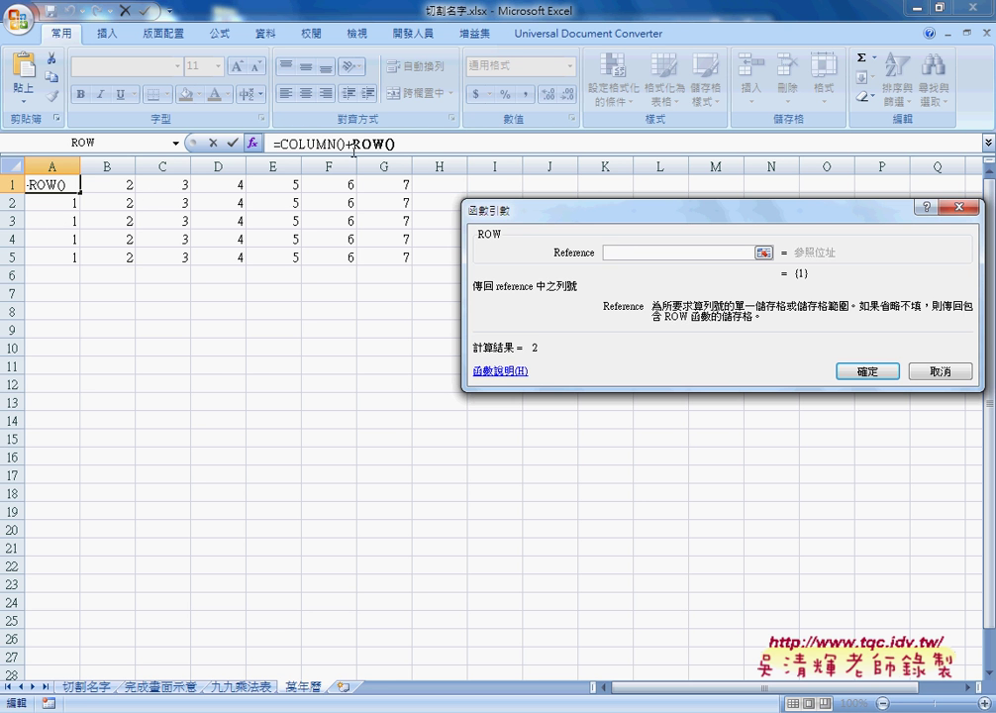
{"action": "left_click", "coordinate": [860, 381]}
Rewrite A1 as =COLUMN()+(ROW()-1)*7 and fill it through G5, numbering 1 to 35
{"action": "left_click", "coordinate": [423, 148]}
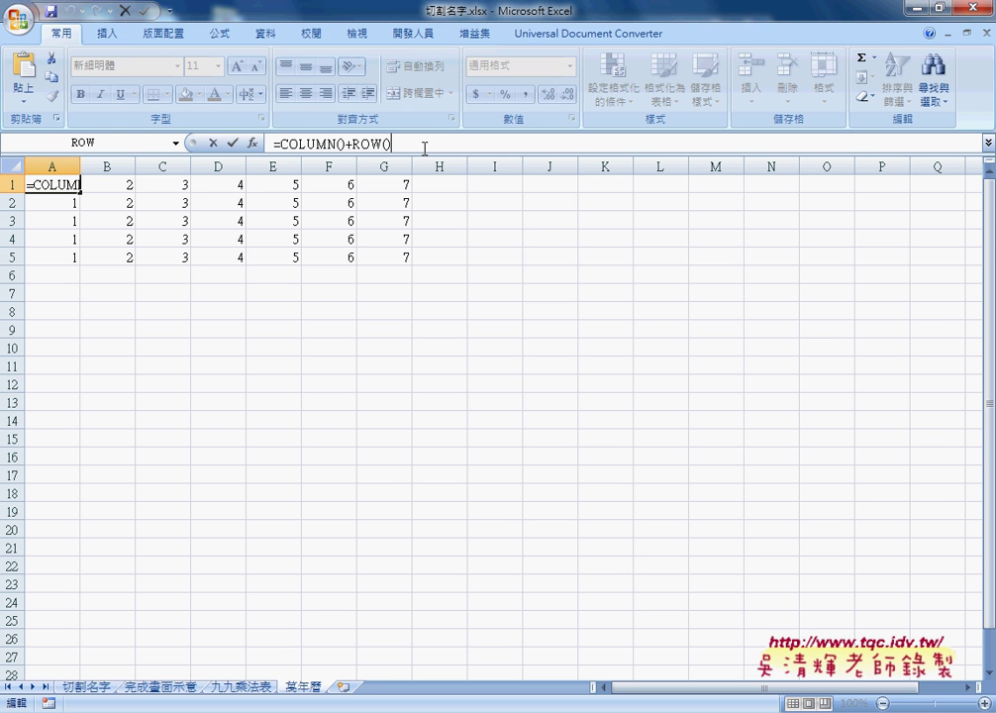
{"action": "type", "text": "-"}
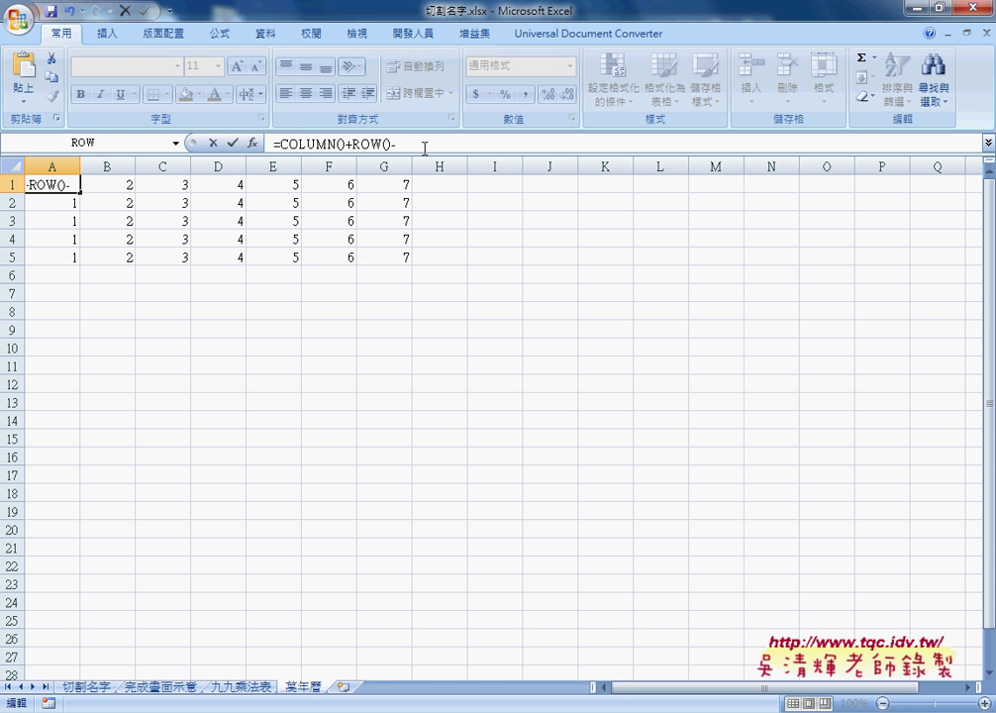
{"action": "type", "text": "1"}
{"action": "left_click", "coordinate": [353, 145]}
{"action": "type", "text": "("}
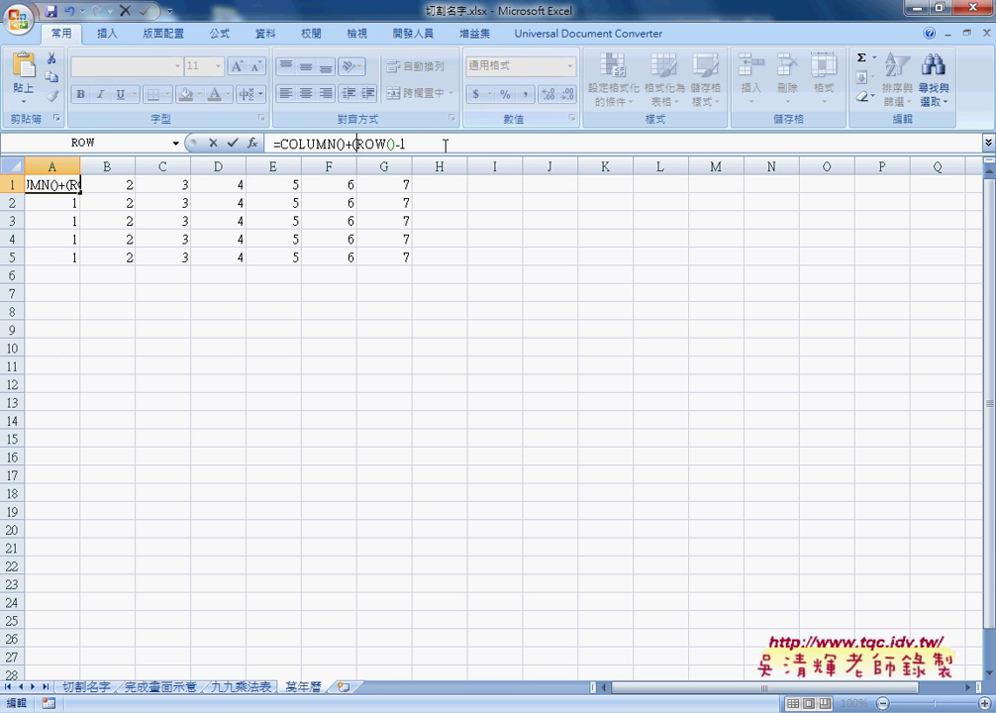
{"action": "left_click", "coordinate": [442, 146]}
{"action": "type", "text": ")"}
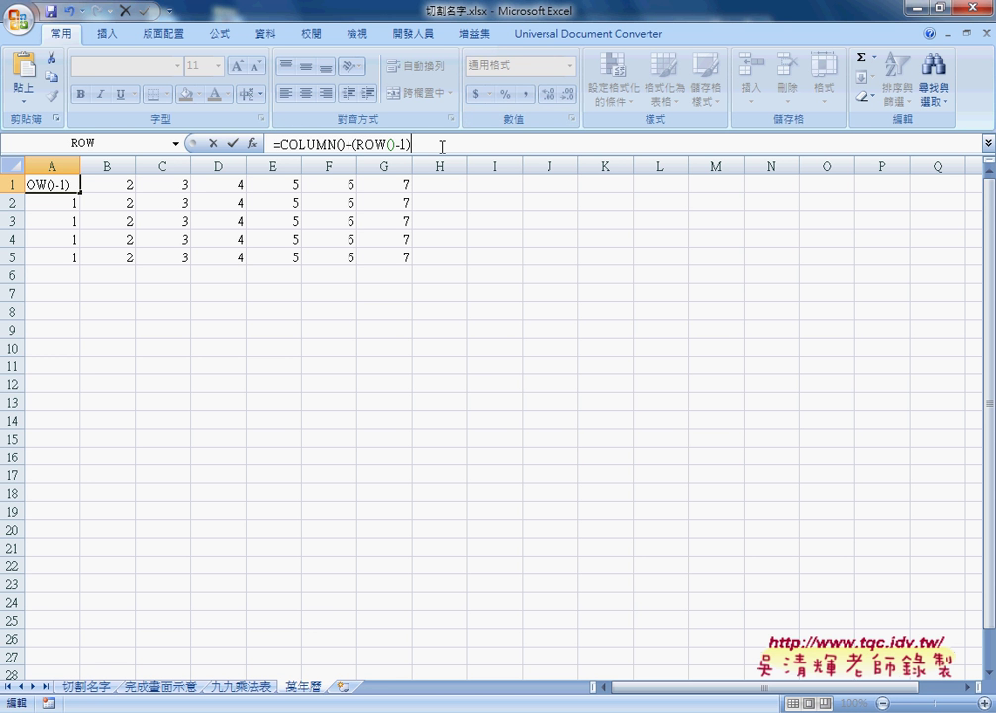
{"action": "type", "text": "*7"}
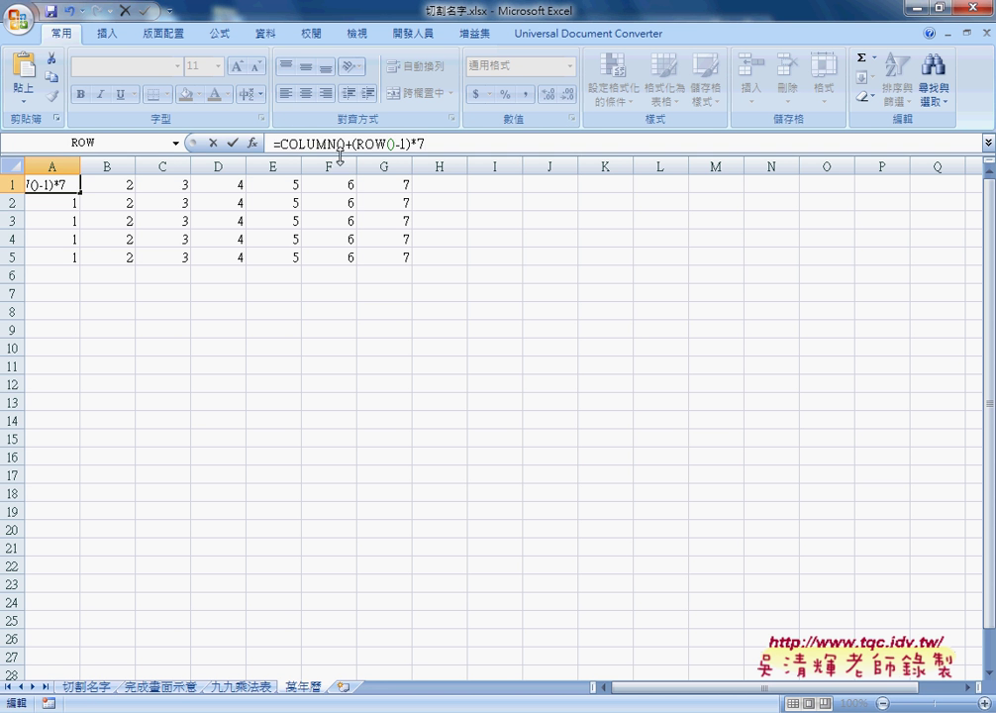
{"action": "left_click", "coordinate": [233, 147]}
{"action": "mouse_move", "coordinate": [81, 192]}
{"action": "left_mouse_down"}
{"action": "mouse_move", "coordinate": [409, 195]}
{"action": "mouse_move", "coordinate": [415, 265]}
{"action": "left_mouse_up"}
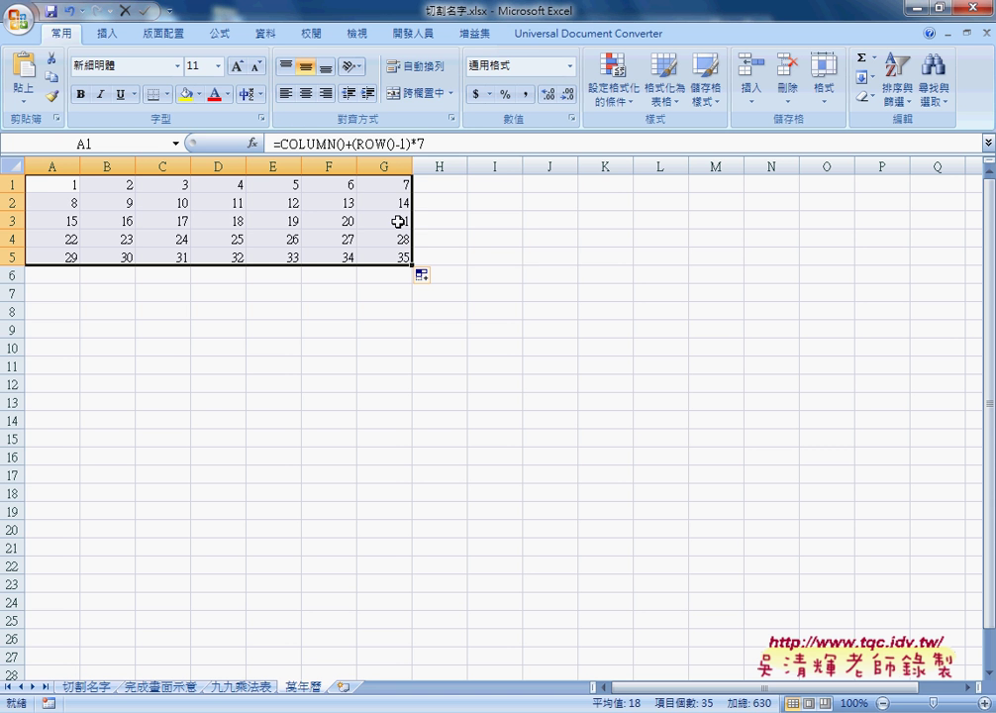
{"action": "left_click", "coordinate": [246, 690]}
{"action": "left_click", "coordinate": [38, 185]}
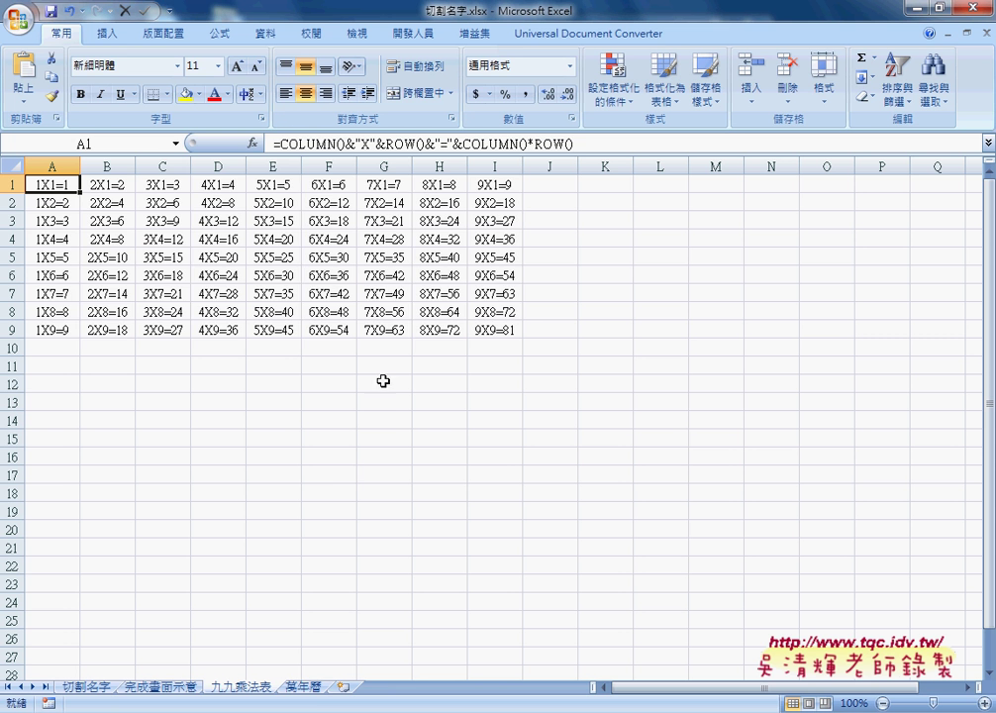
{"action": "left_click", "coordinate": [307, 688]}
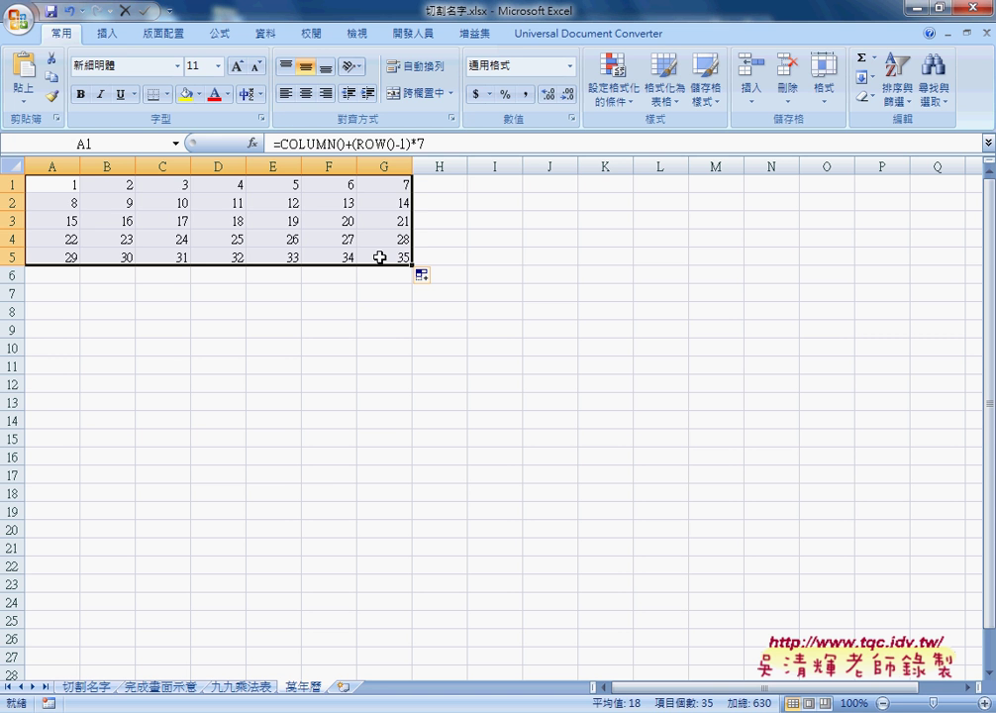
{"action": "left_click", "coordinate": [79, 183]}
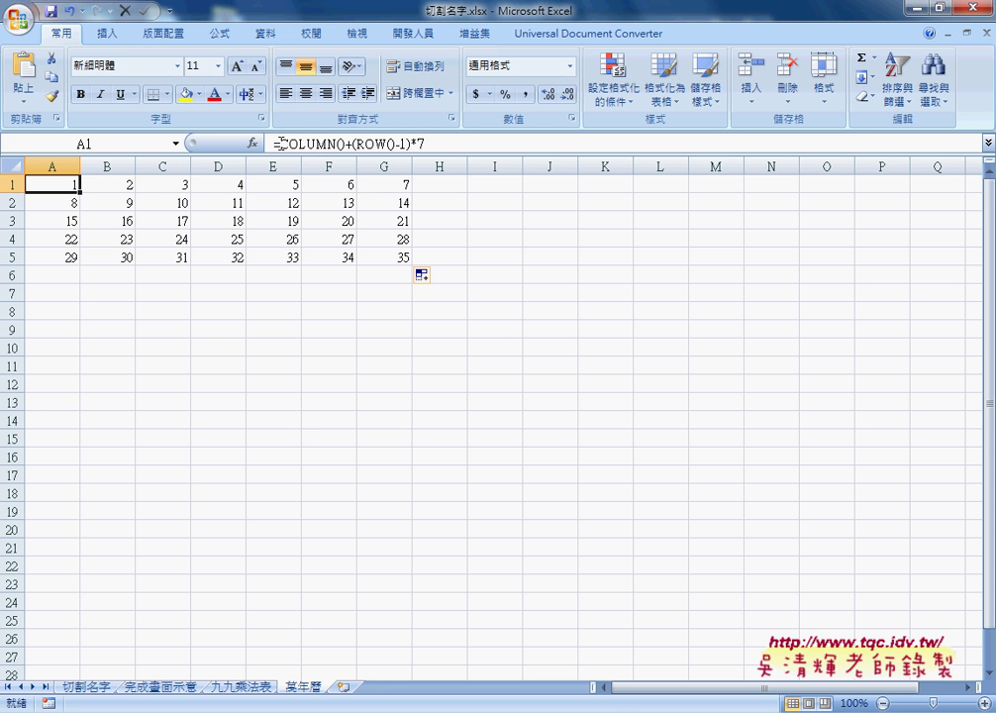
{"action": "left_click_drag", "start_coordinate": [280, 143], "coordinate": [346, 143]}
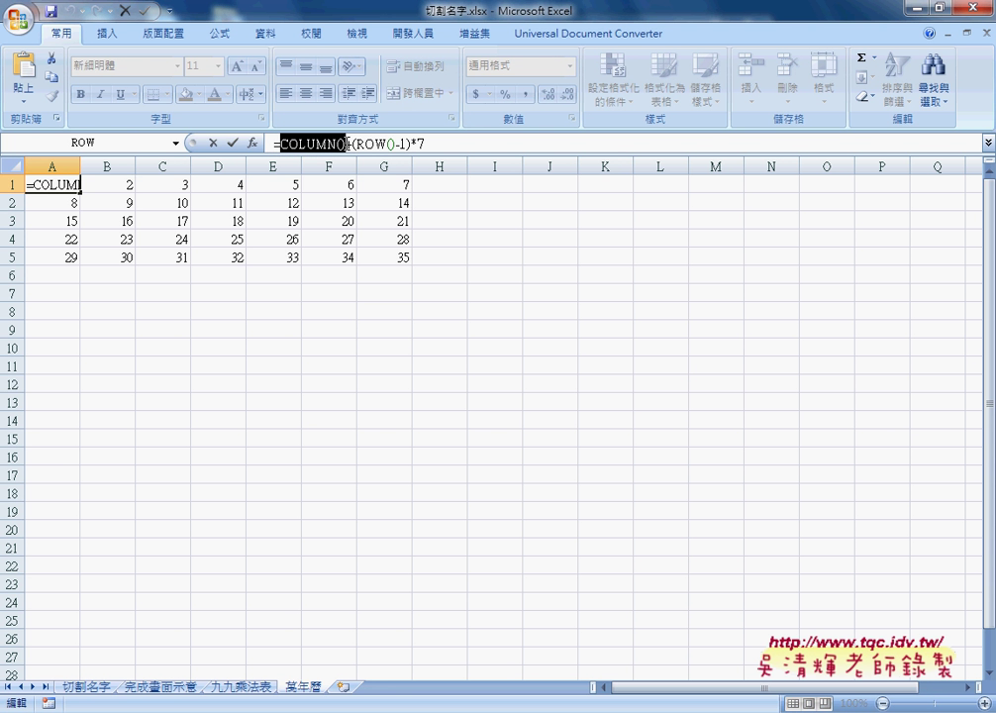
{"action": "left_click_drag", "start_coordinate": [353, 143], "coordinate": [437, 143]}
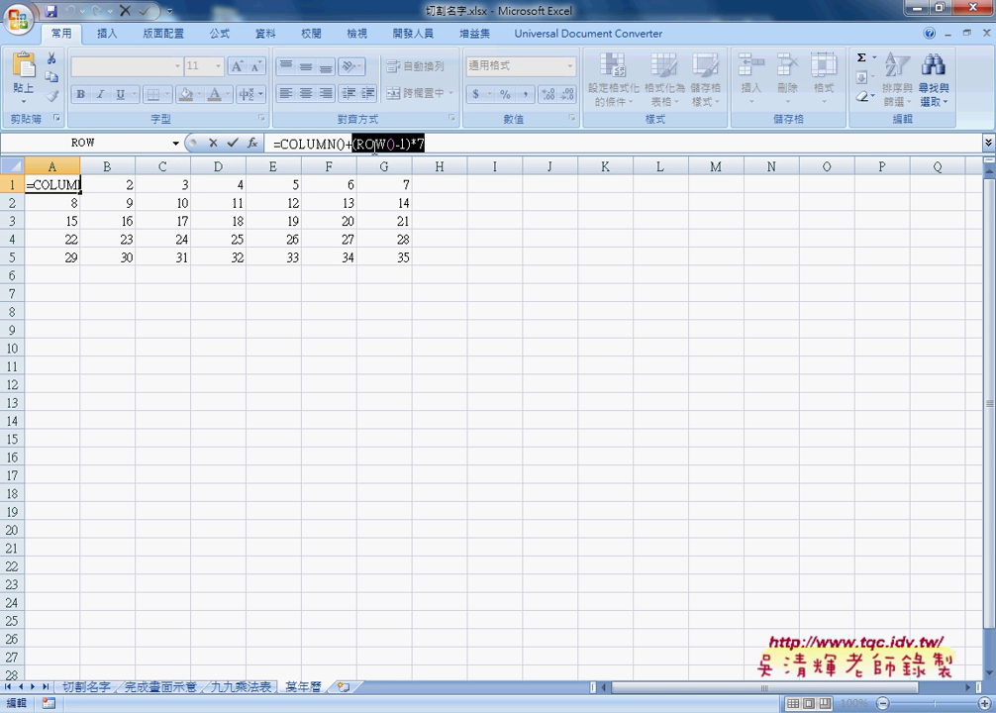
{"action": "left_click", "coordinate": [365, 144]}
{"action": "left_click_drag", "start_coordinate": [355, 145], "coordinate": [406, 144]}
{"action": "left_click", "coordinate": [232, 143]}
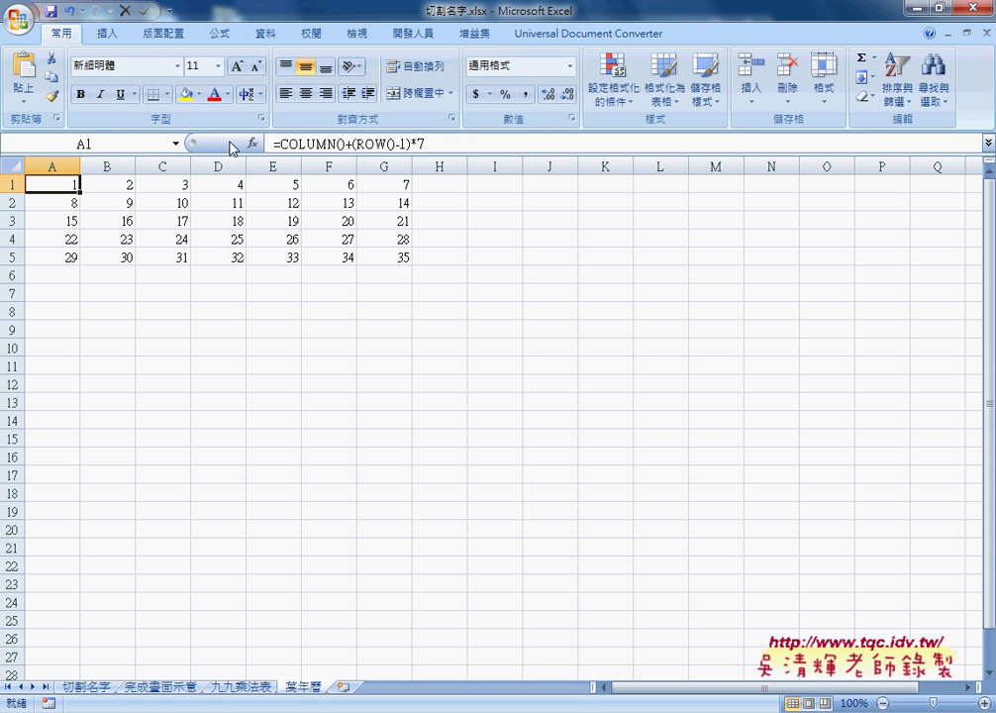